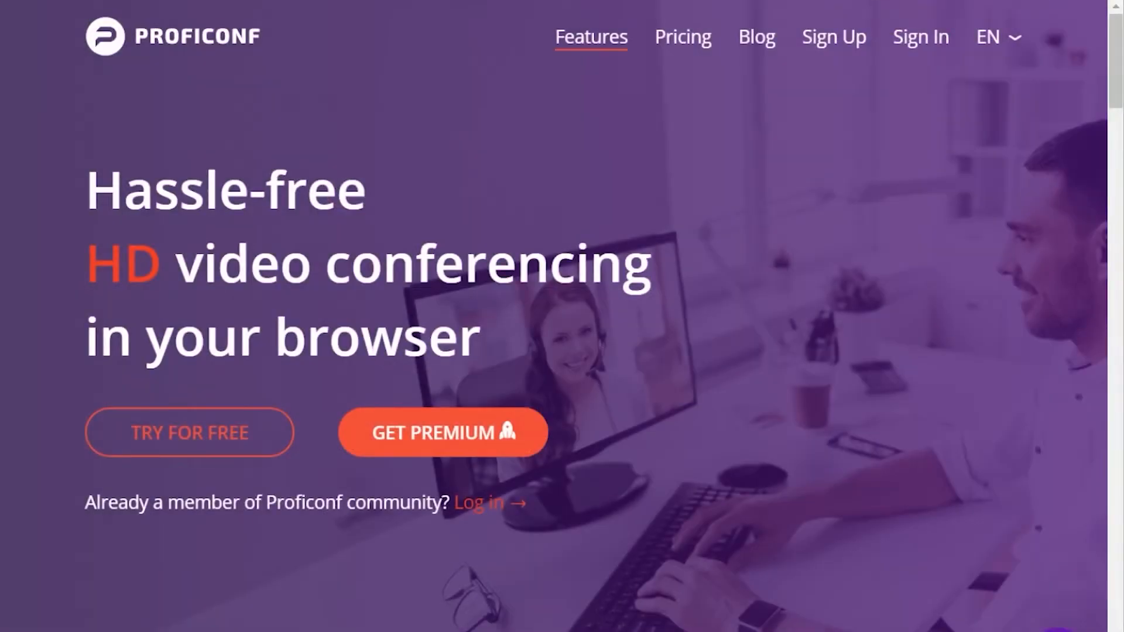
# Step: Look through the Features, Pricing and Blog pages of the Proficonf website
pyautogui.click(587, 41)
pyautogui.click(686, 43)
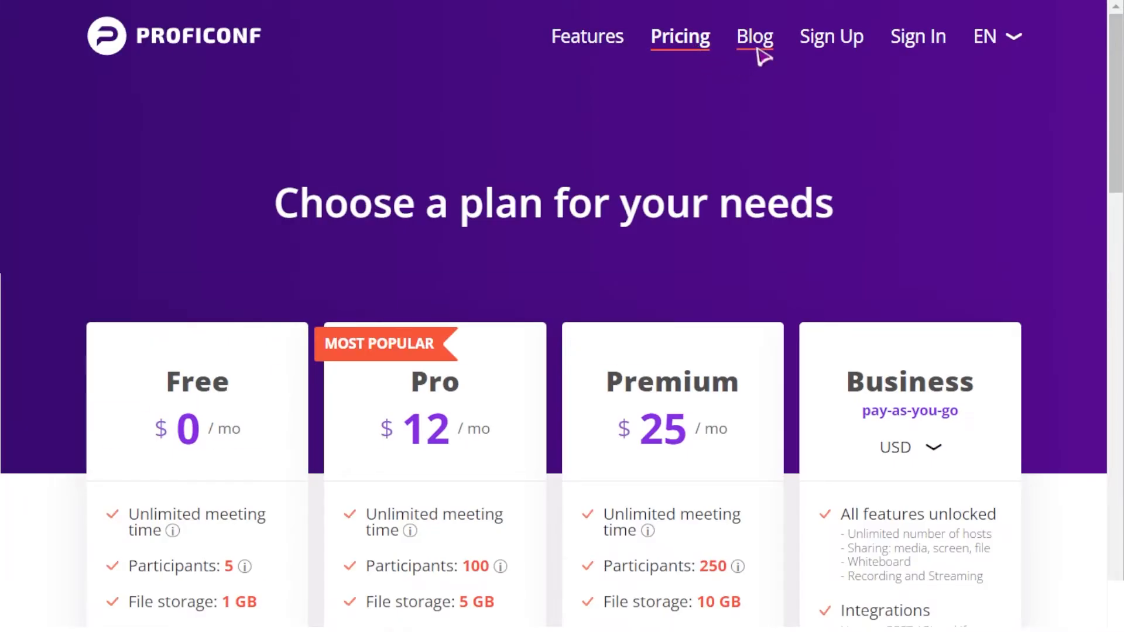
pyautogui.click(758, 49)
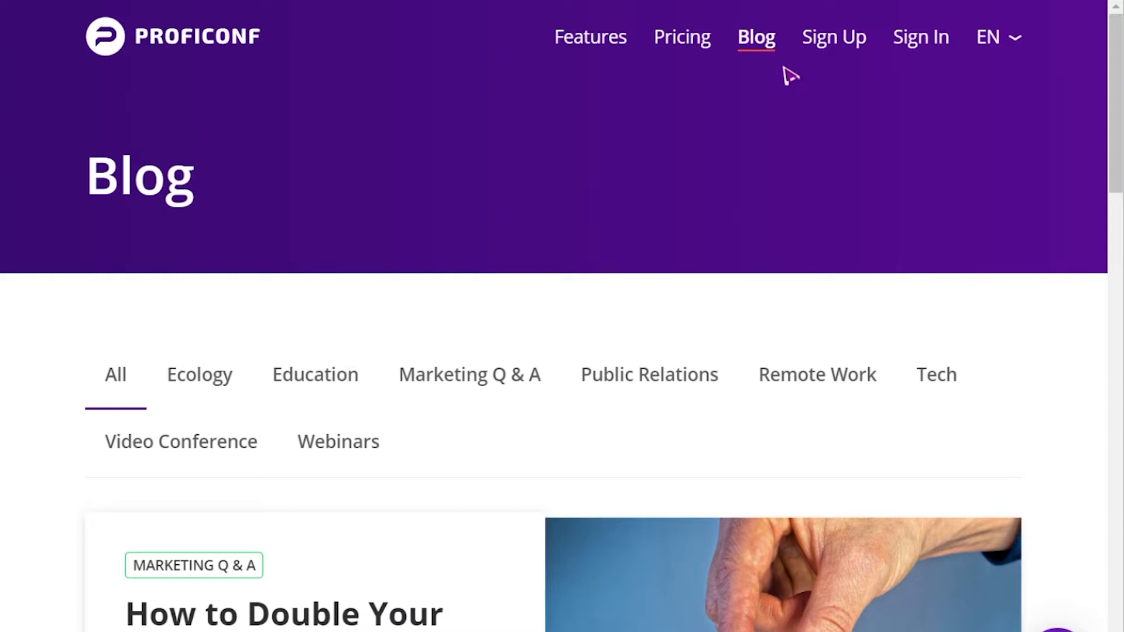
# Step: Open the Sign Up page and examine the fields of the registration form down to the terms acceptance
pyautogui.click(858, 51)
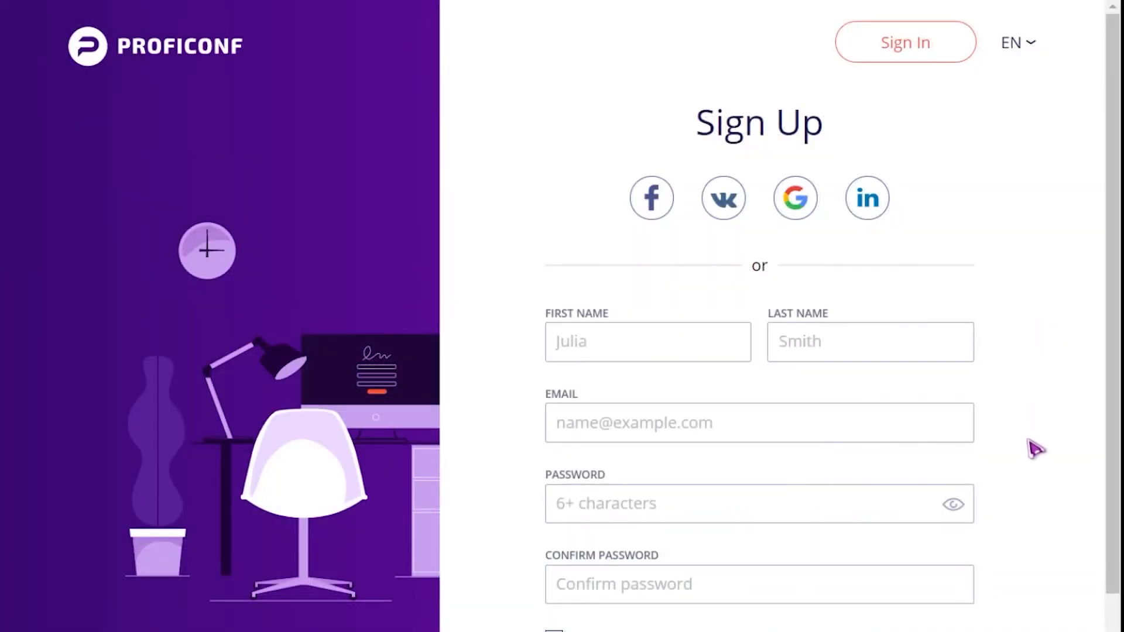
pyautogui.scroll(-2, 1022, 587)
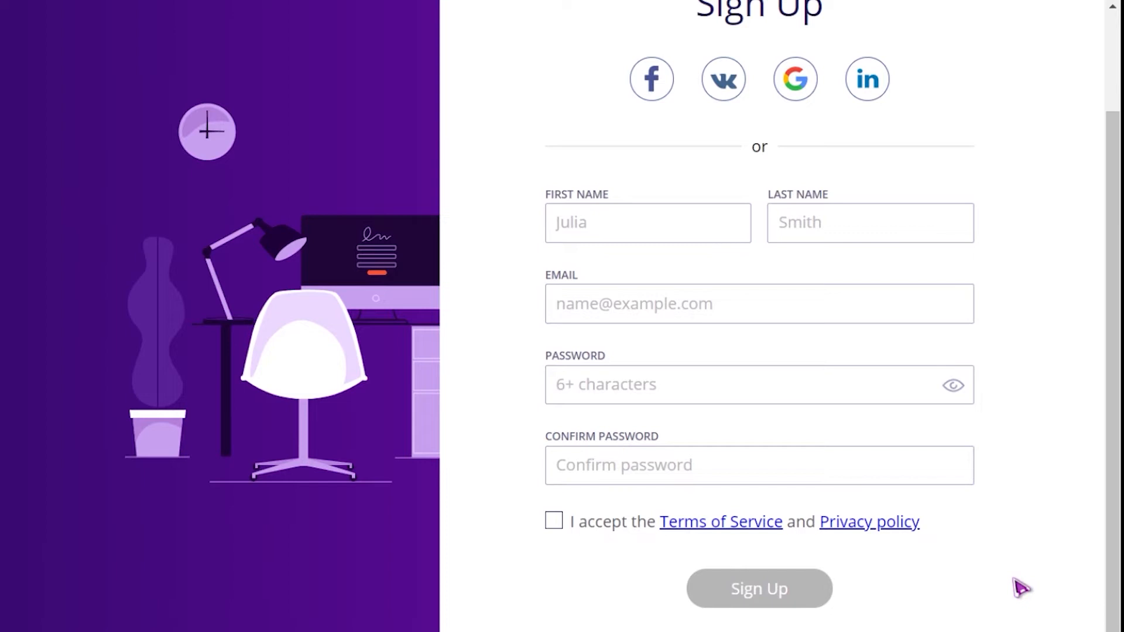
pyautogui.scroll(2, 1022, 587)
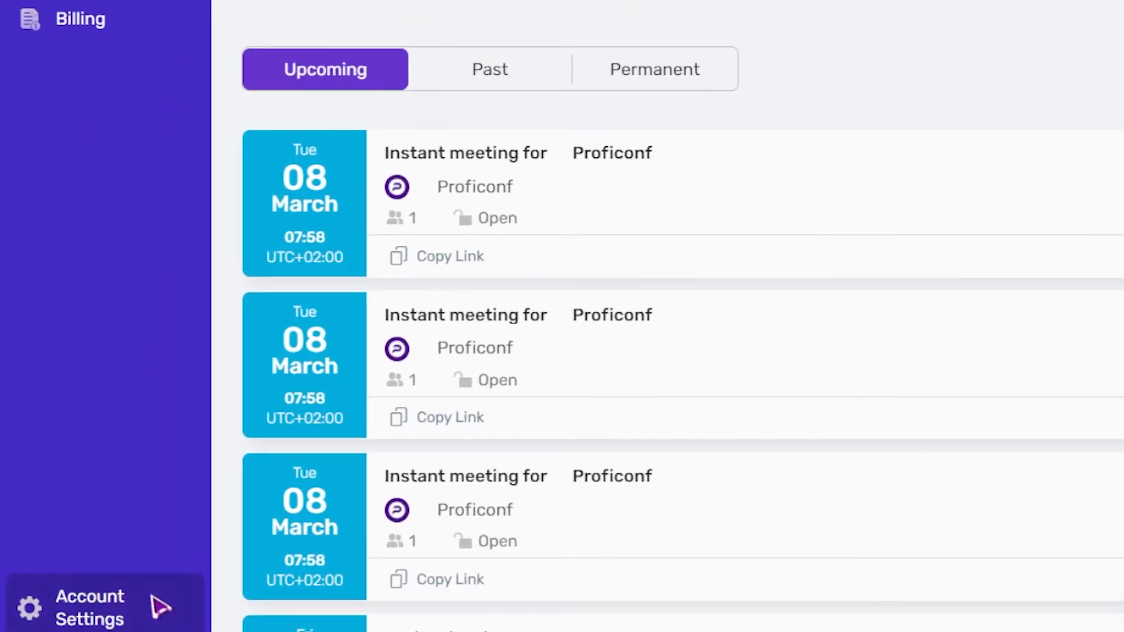
# Step: Open the account settings and review the personal info, email, password, language and social profile options
pyautogui.click(159, 607)
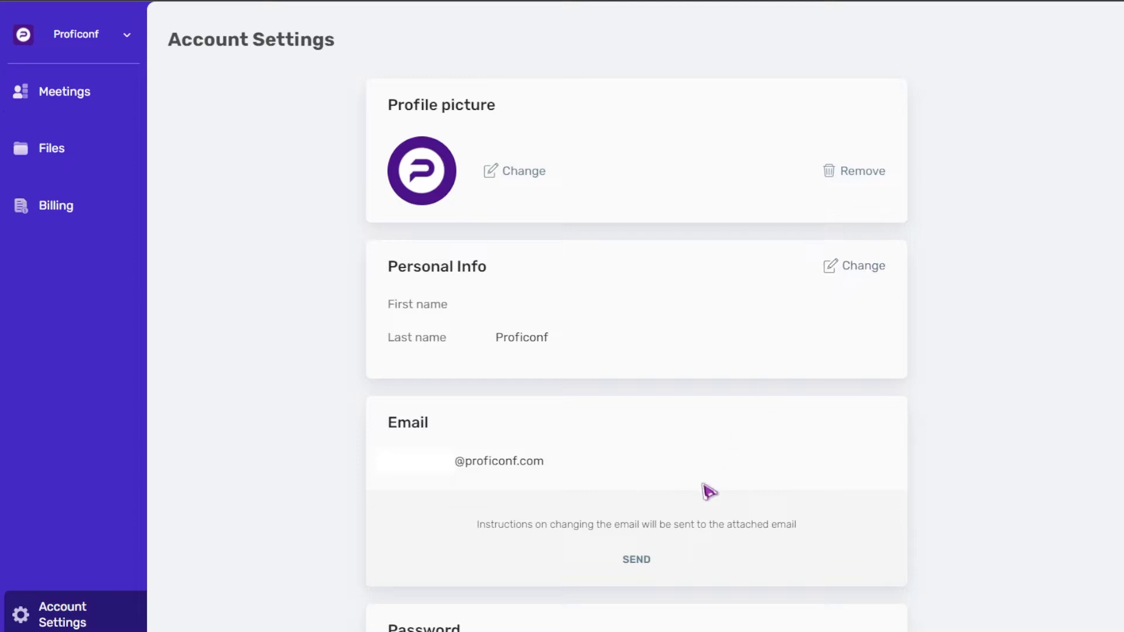
pyautogui.scroll(-4, 633, 432)
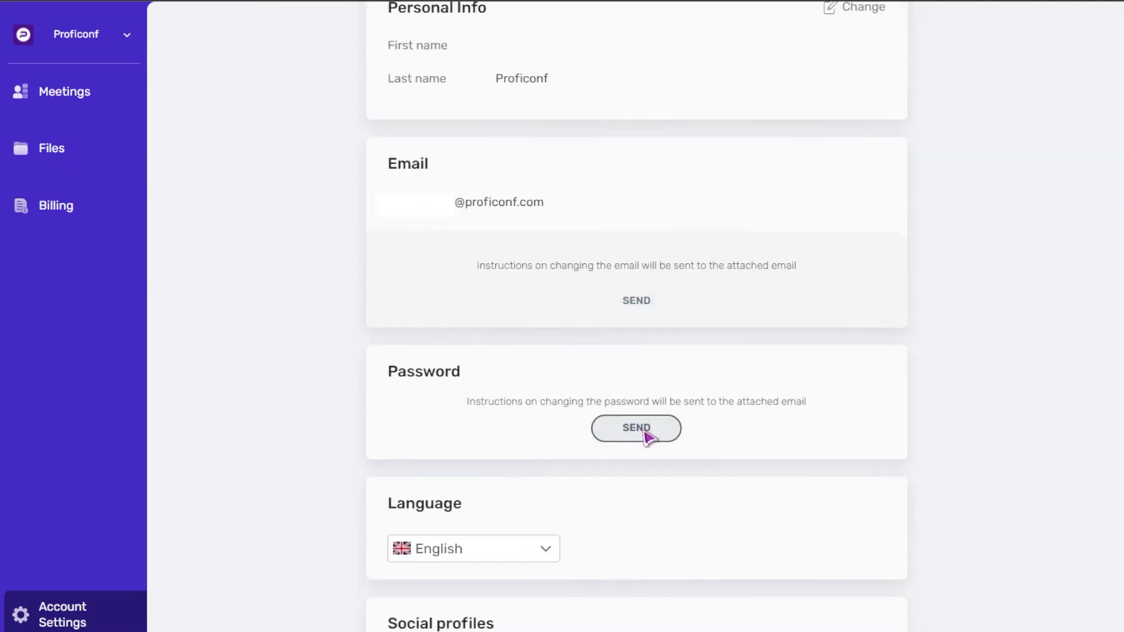
pyautogui.scroll(-3, 585, 415)
pyautogui.scroll(-4, 557, 389)
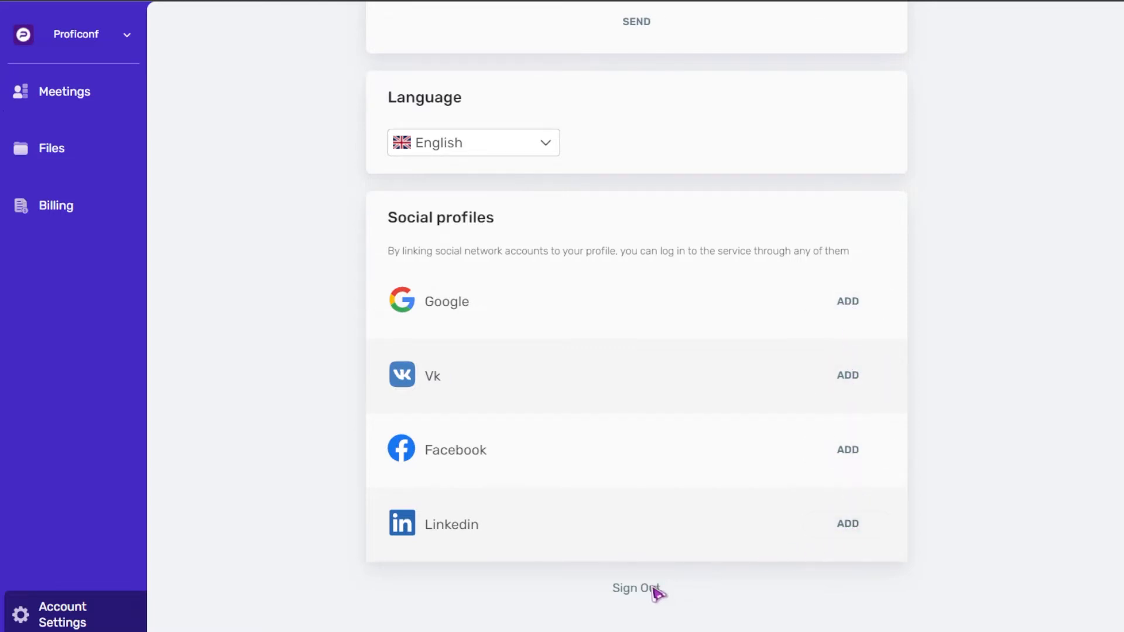
# Step: Review the billing overview and subscriptions, and select recording_2022-02-20_11-55_proficonf.mp4 among the stored files
pyautogui.click(85, 224)
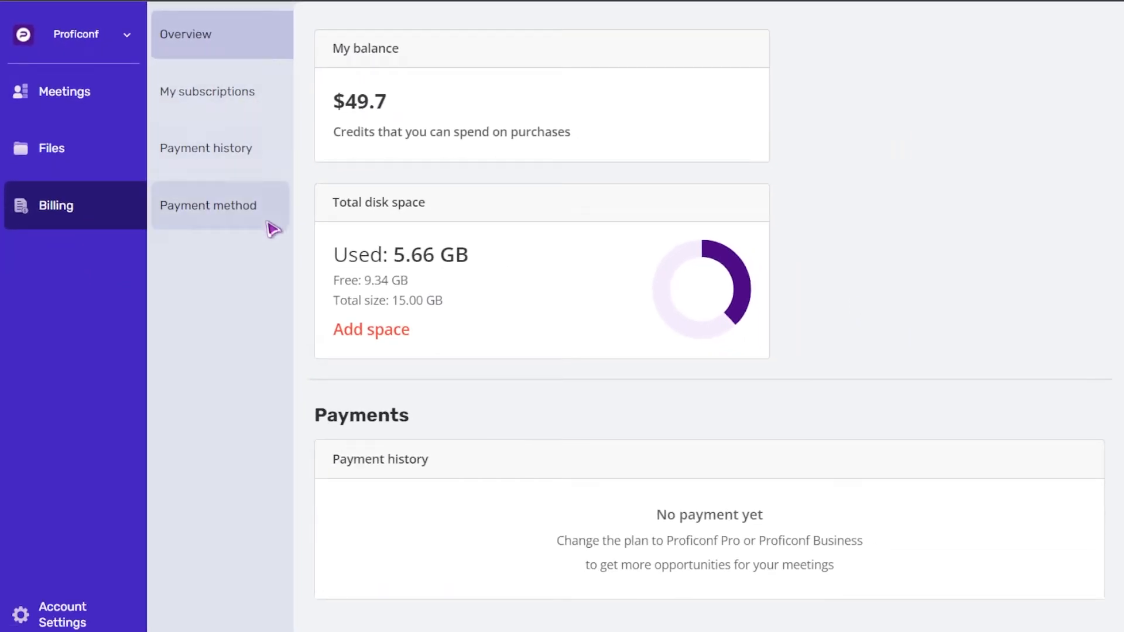
pyautogui.click(258, 105)
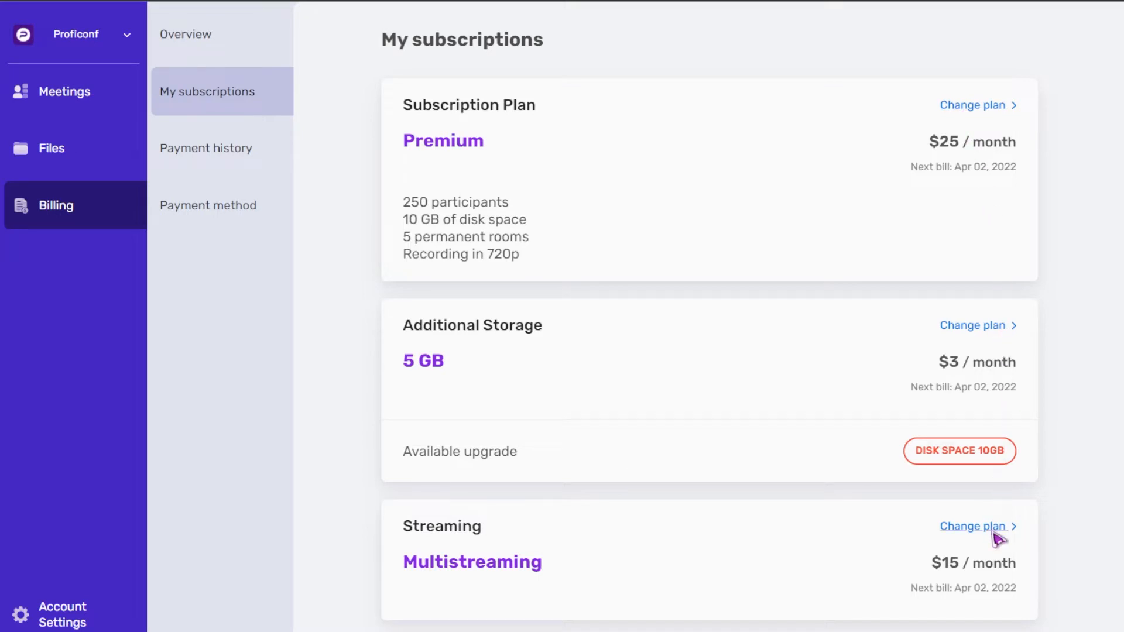
pyautogui.click(138, 145)
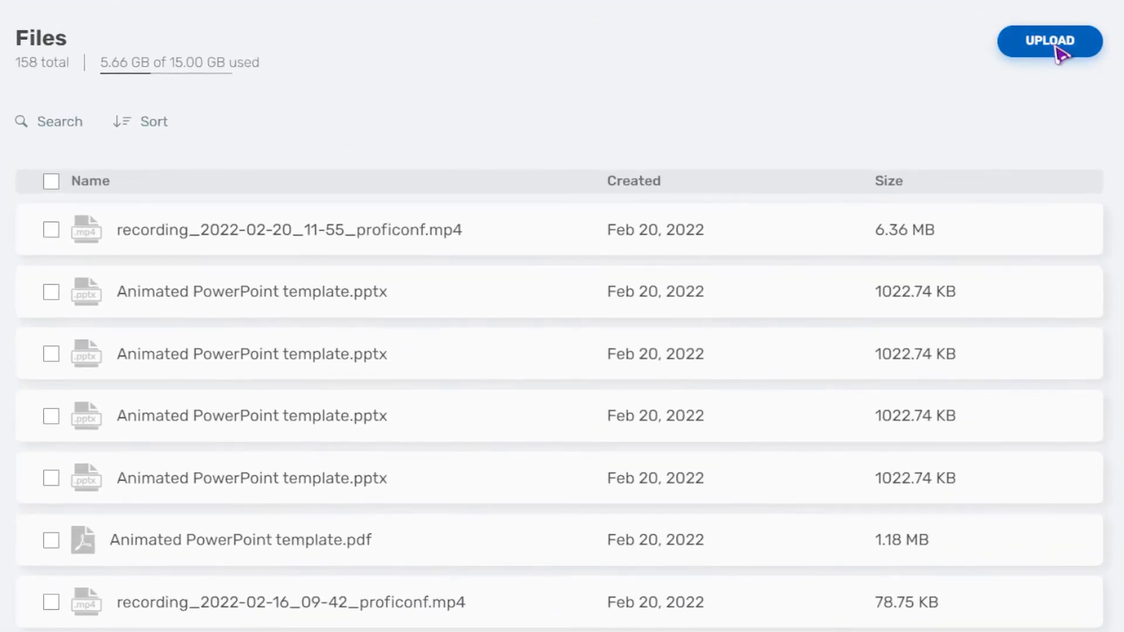
pyautogui.click(327, 226)
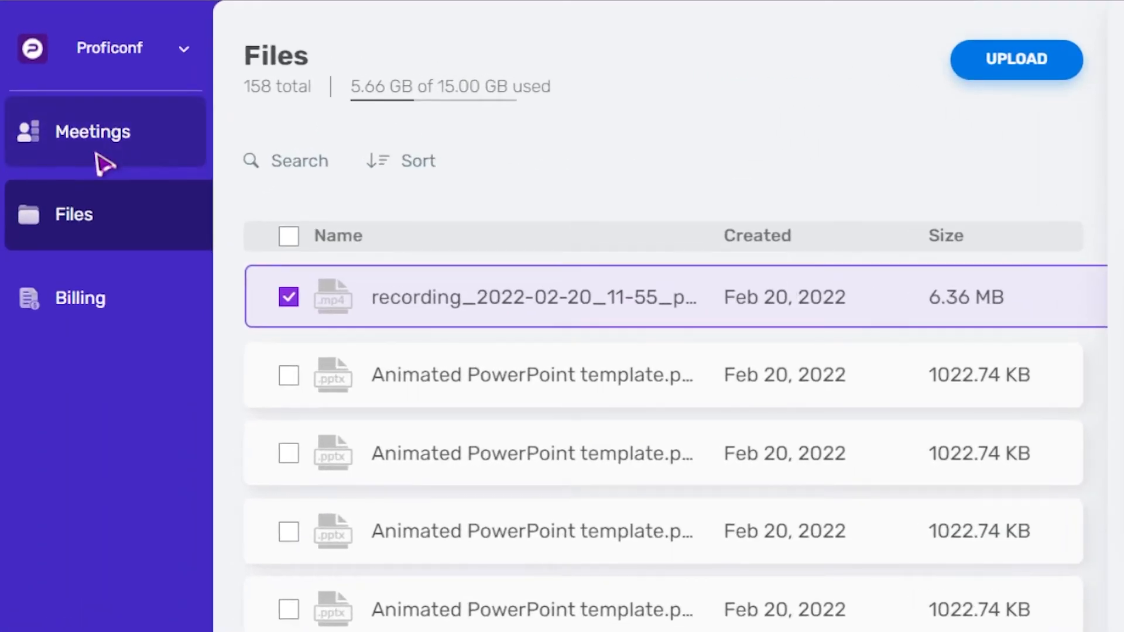
# Step: Look through the upcoming, past and permanent meetings, and check the list of available workspaces
pyautogui.click(97, 155)
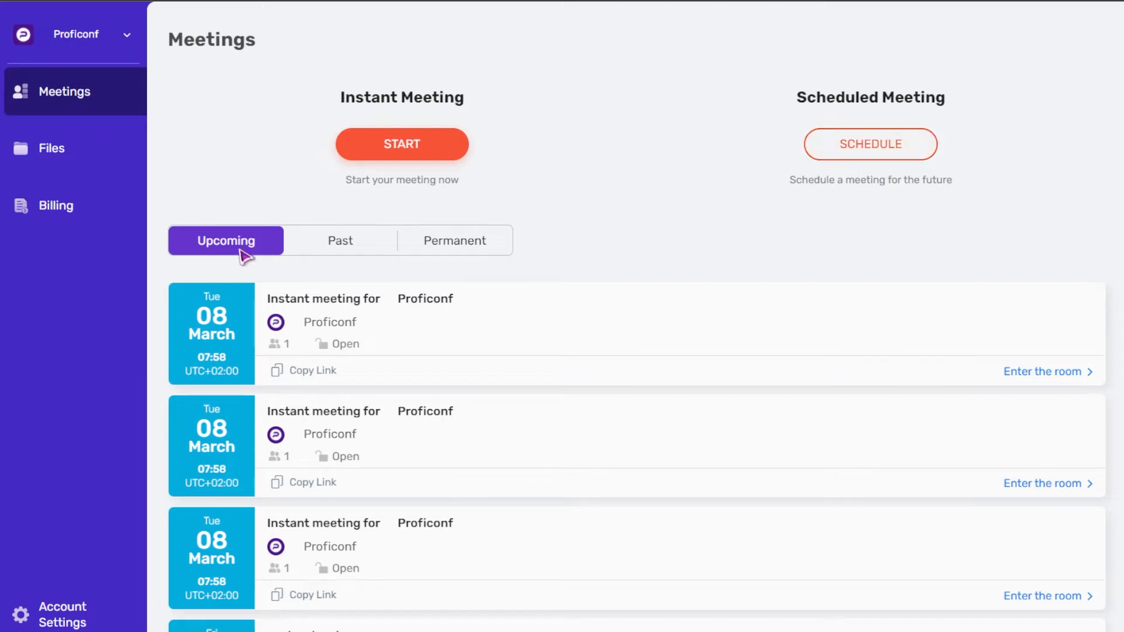
pyautogui.click(345, 256)
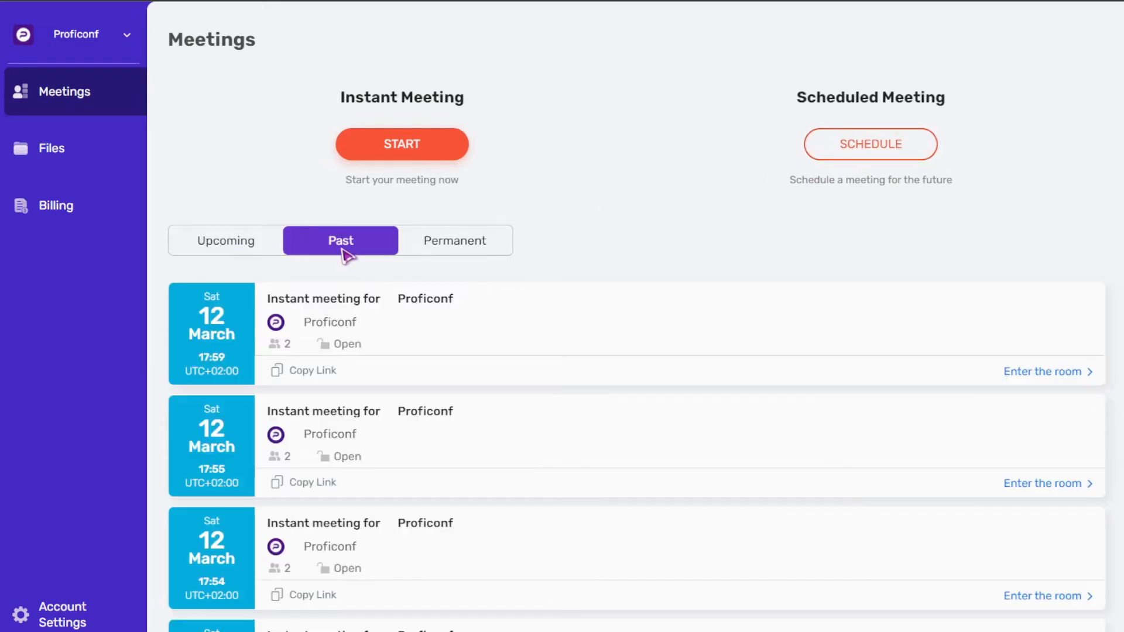
pyautogui.click(464, 252)
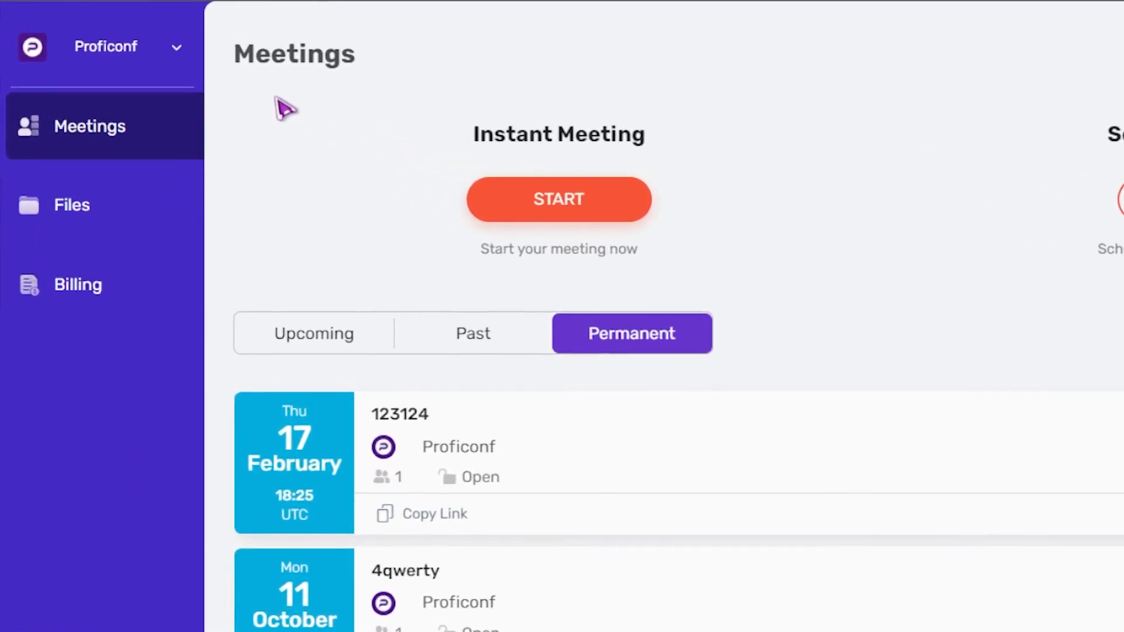
pyautogui.click(204, 71)
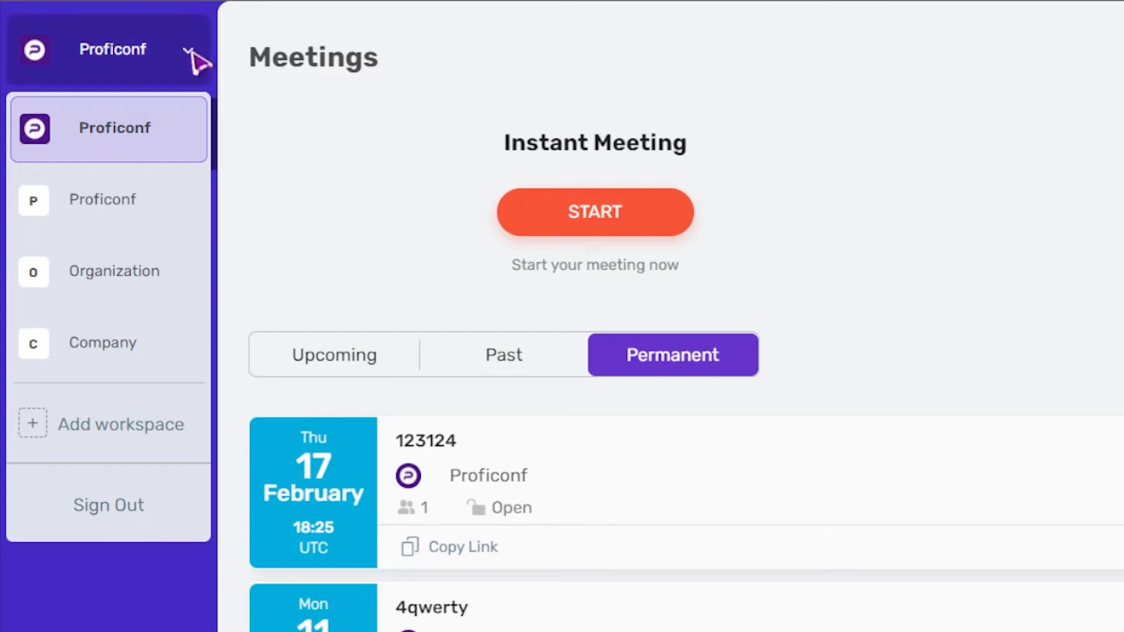
pyautogui.click(194, 56)
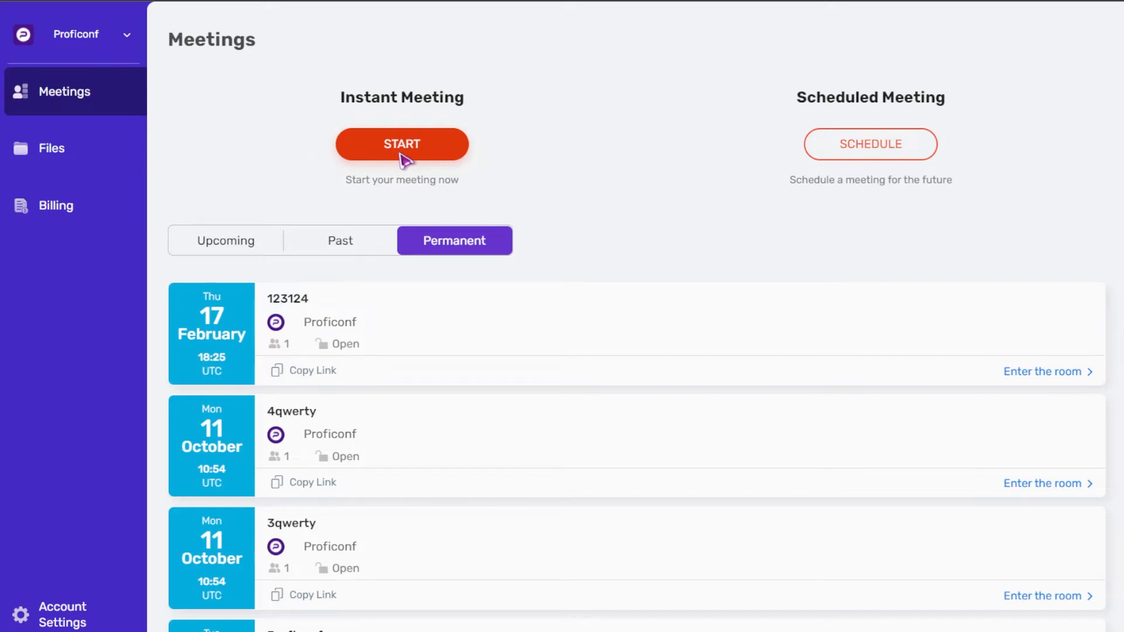
# Step: Begin a new scheduled meeting titled "Scheduled Meeting" and keep its Permanent option off
pyautogui.click(875, 153)
pyautogui.click(861, 174)
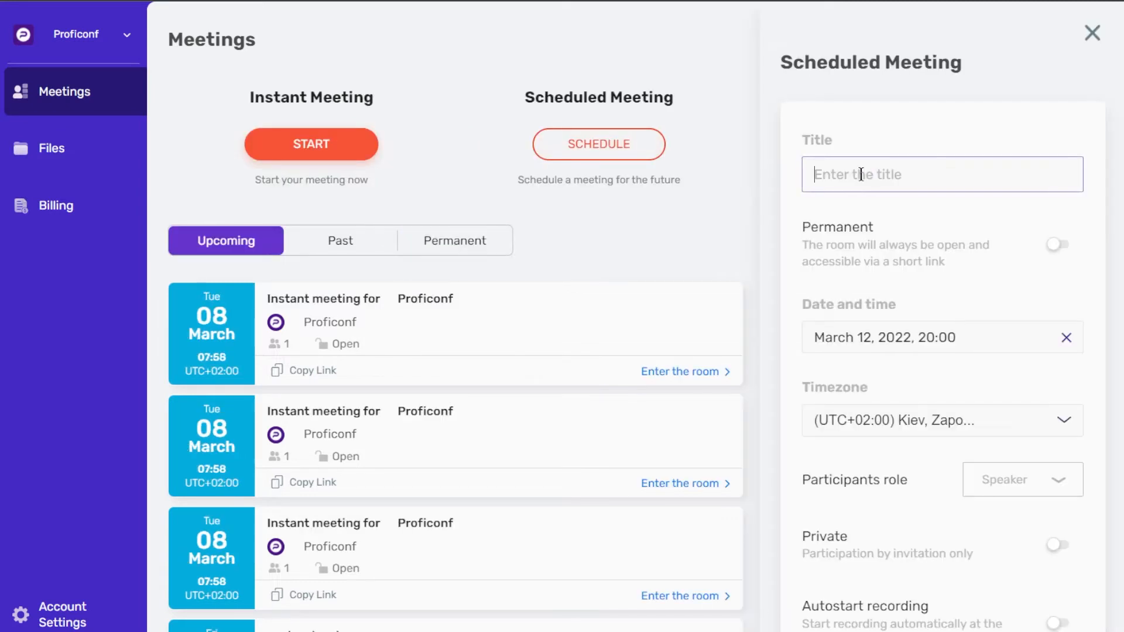
pyautogui.write('Scheduled Meeting')
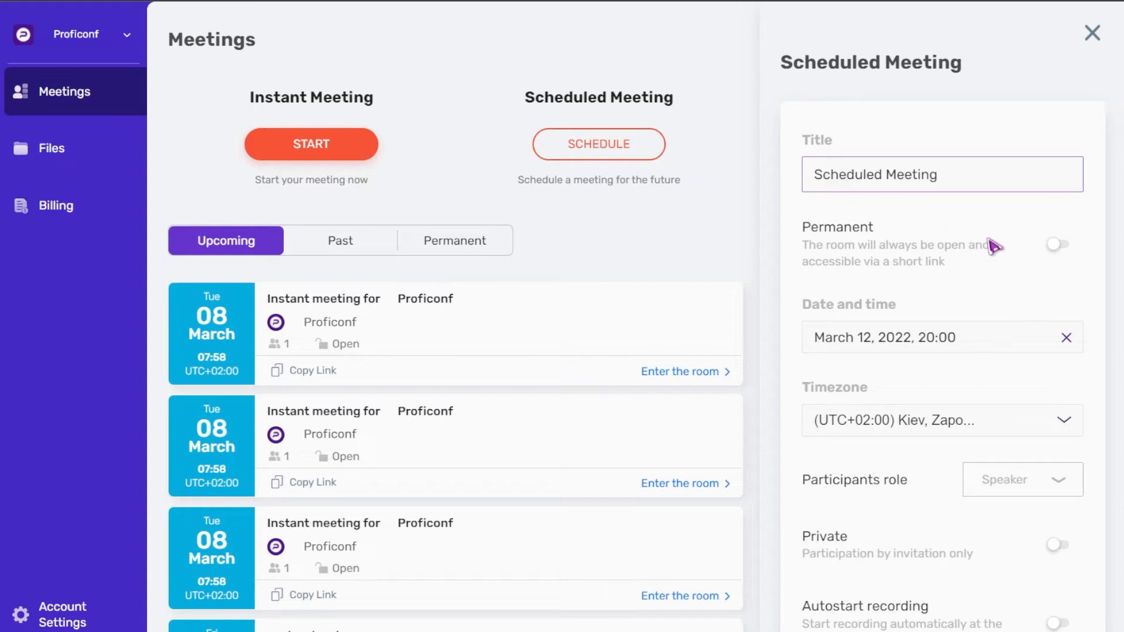
pyautogui.click(1059, 248)
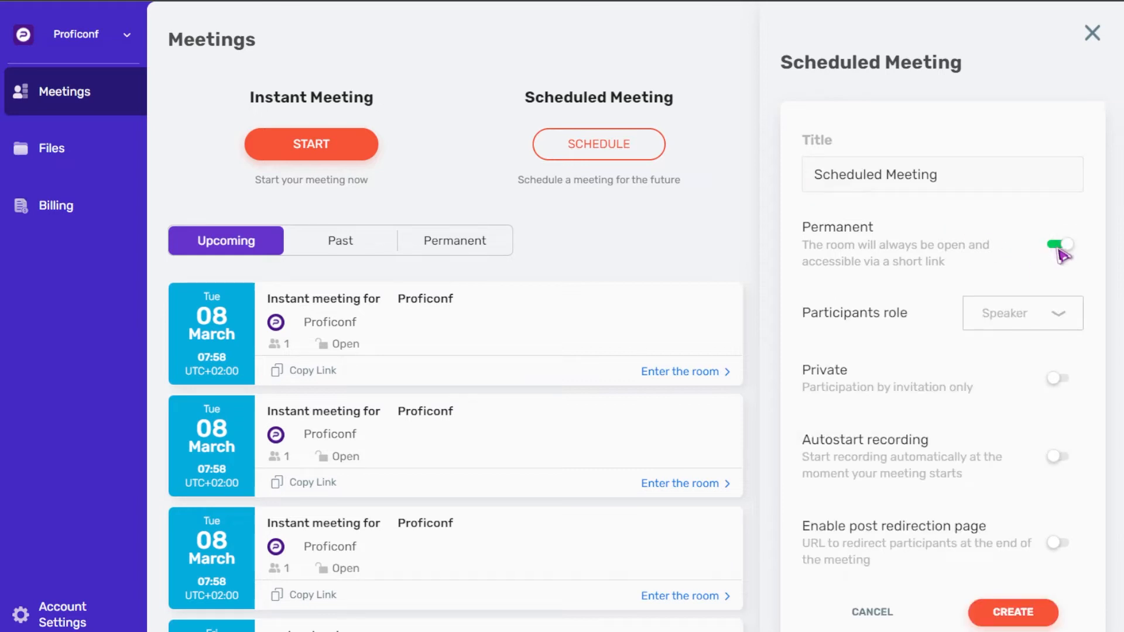
pyautogui.click(1058, 251)
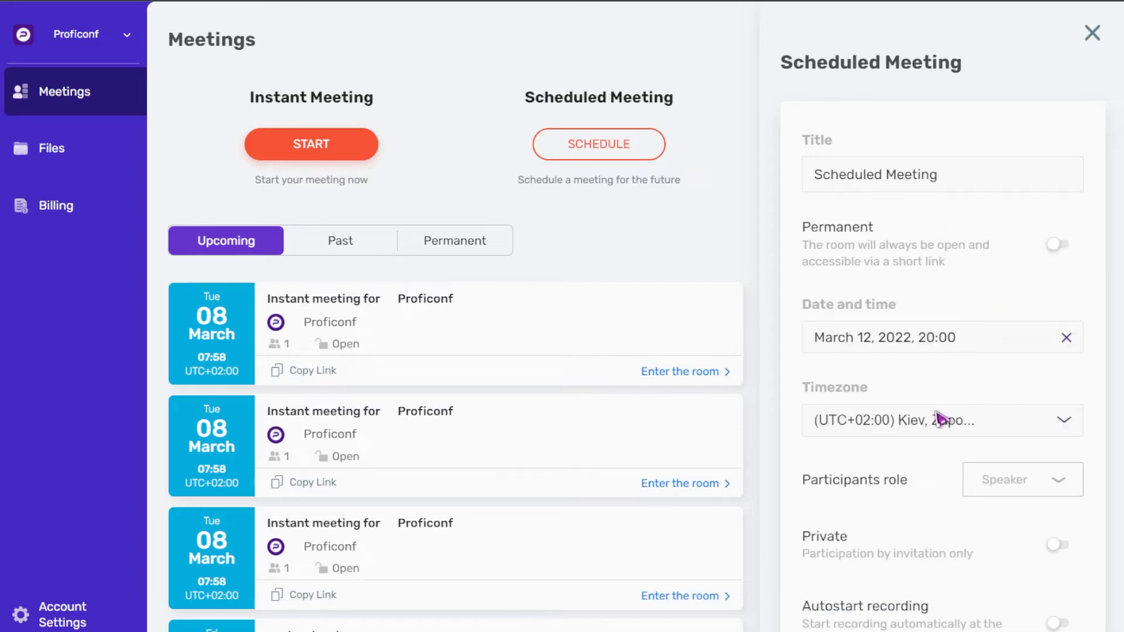
# Step: Set the participants role of the scheduled meeting to Viewer
pyautogui.scroll(-3, 936, 418)
pyautogui.click(1051, 287)
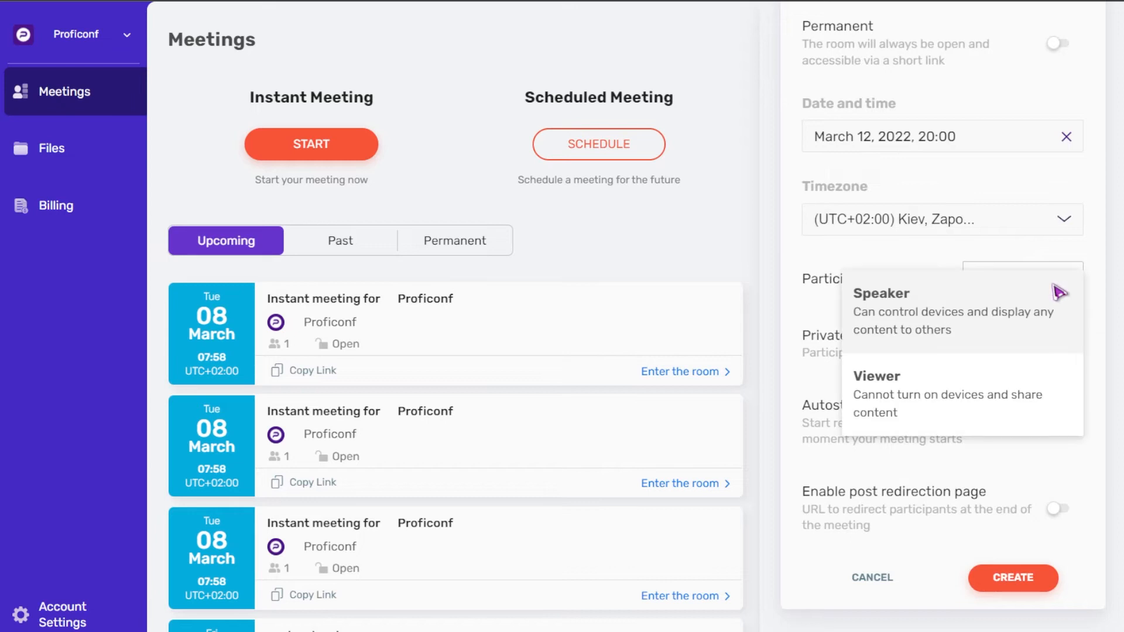
pyautogui.click(1040, 396)
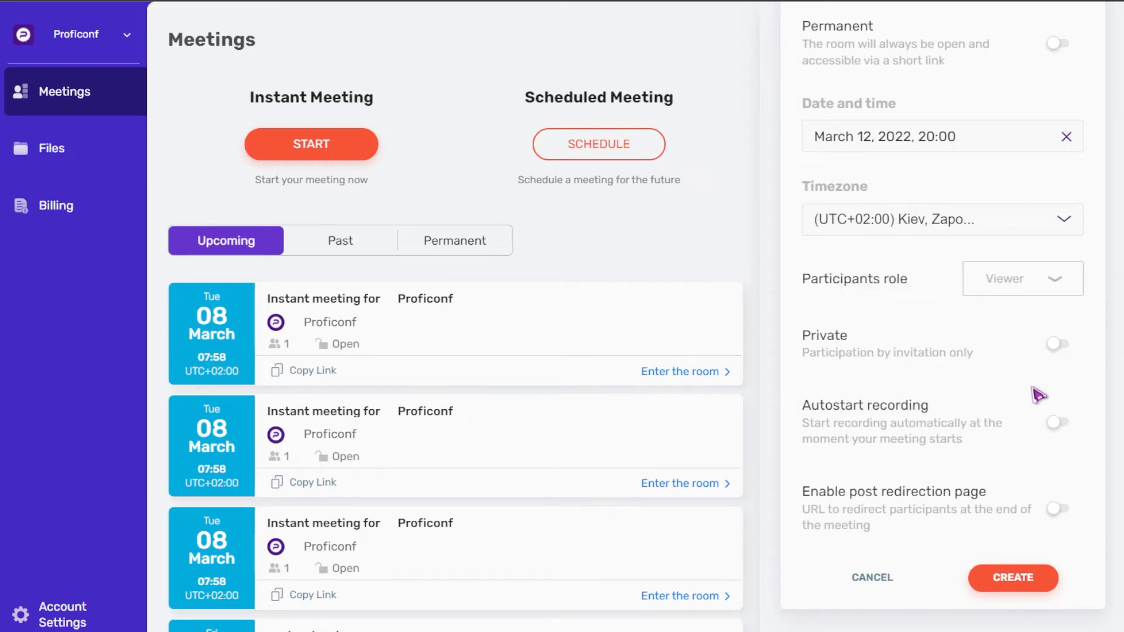
# Step: Try the Private, Autostart recording and post redirection page options, switching each one back off
pyautogui.click(1060, 345)
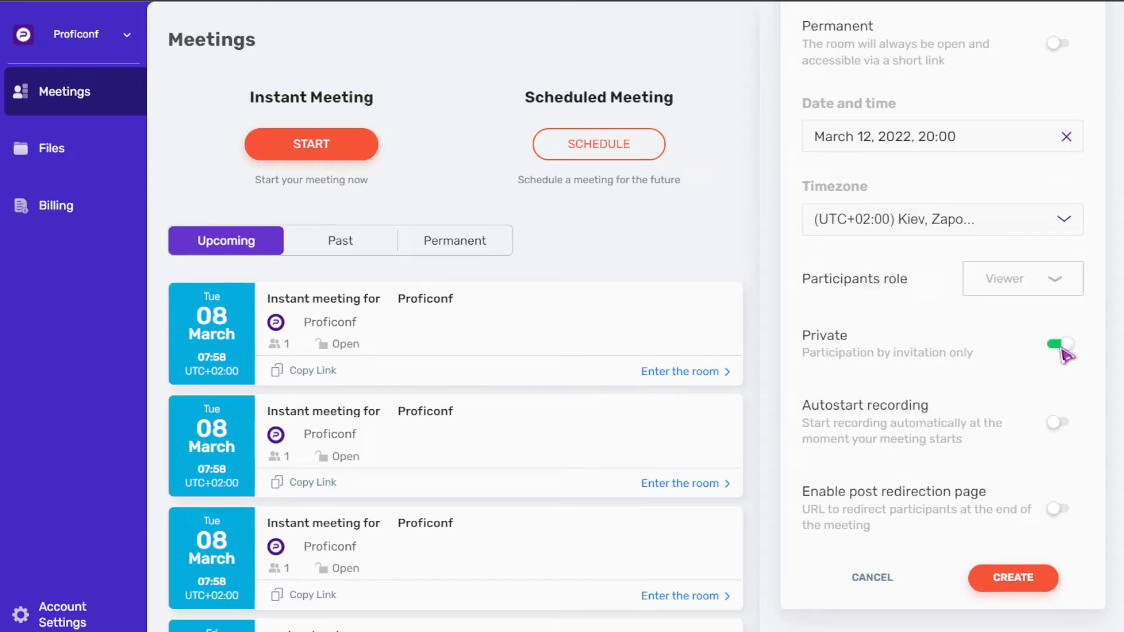
pyautogui.click(1061, 347)
pyautogui.click(1062, 425)
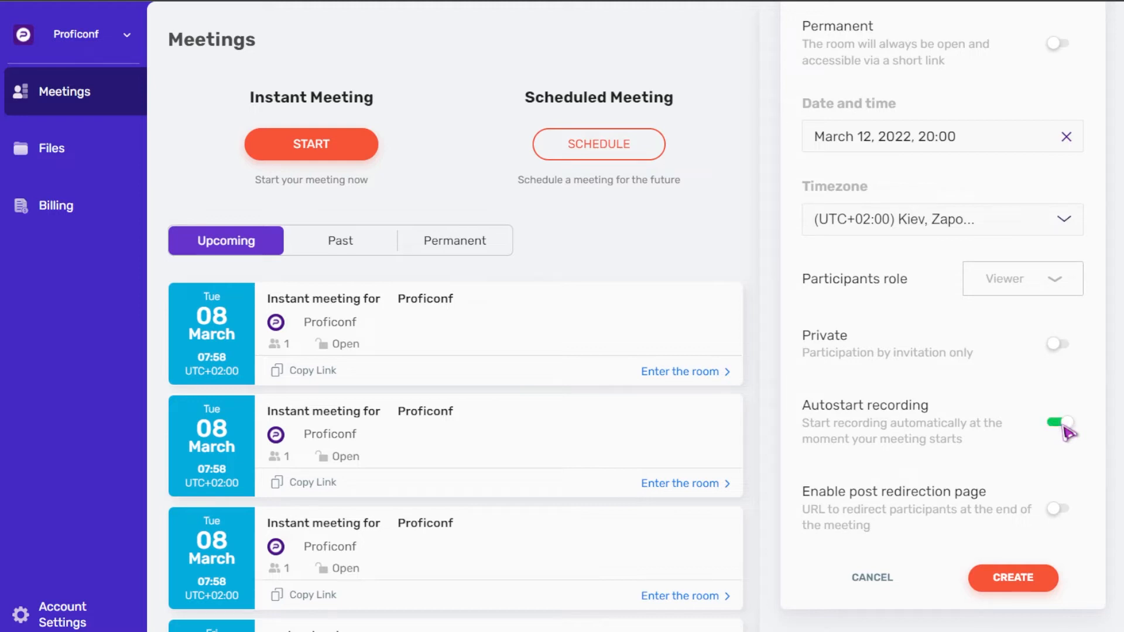
pyautogui.click(1063, 424)
pyautogui.click(1061, 509)
pyautogui.scroll(-1, 1065, 516)
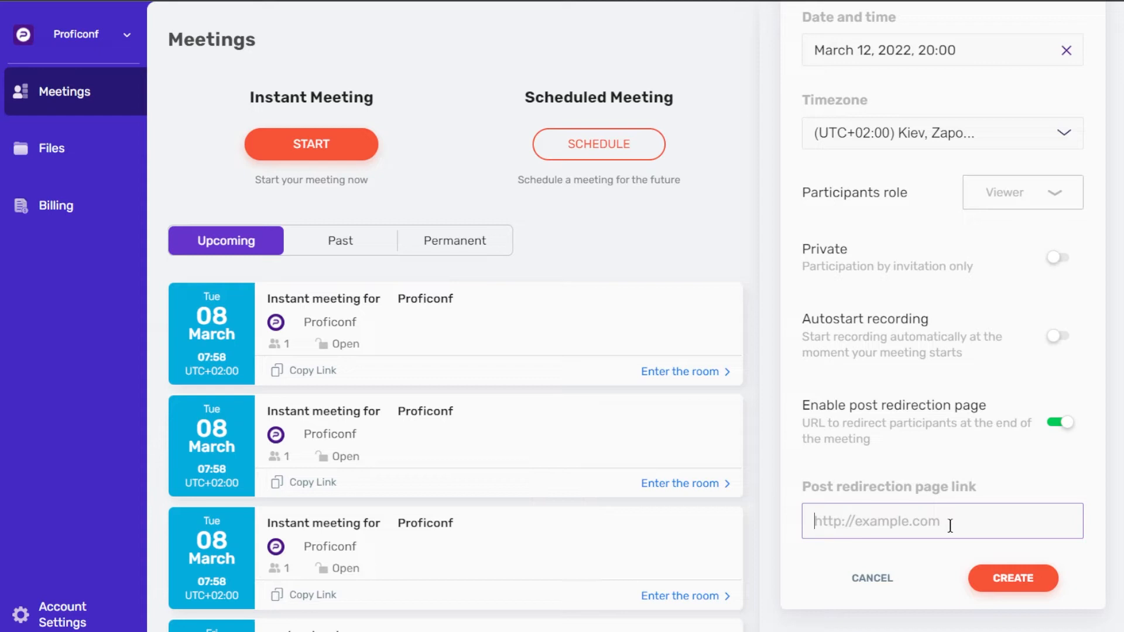
pyautogui.click(1061, 423)
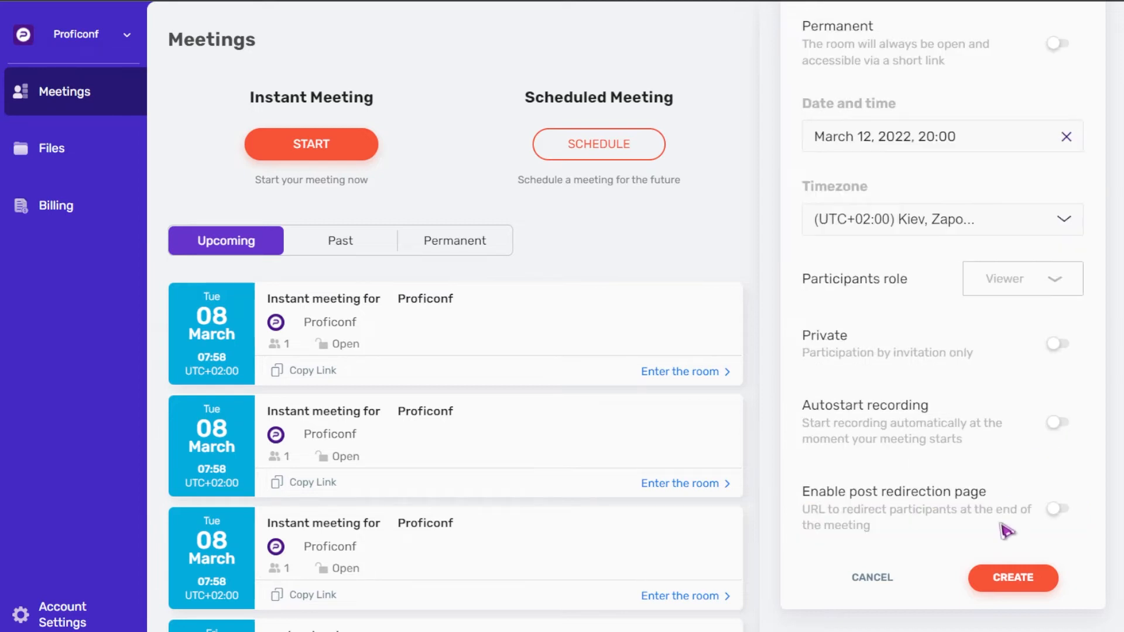
# Step: Create the scheduled meeting and show the list of permanent meetings
pyautogui.click(1014, 579)
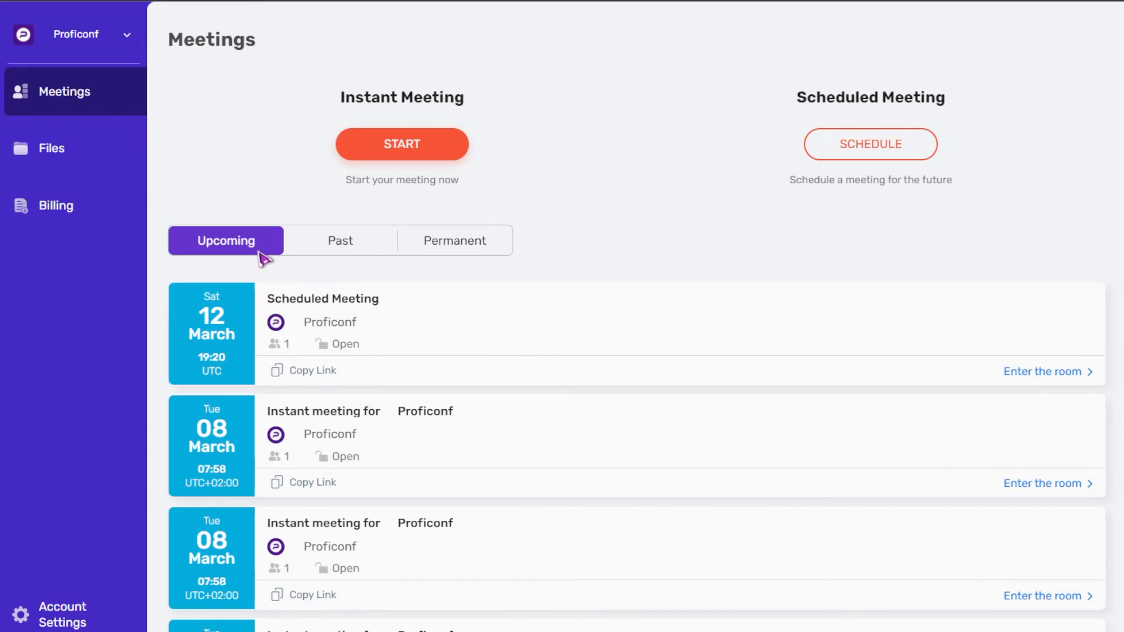
pyautogui.click(449, 252)
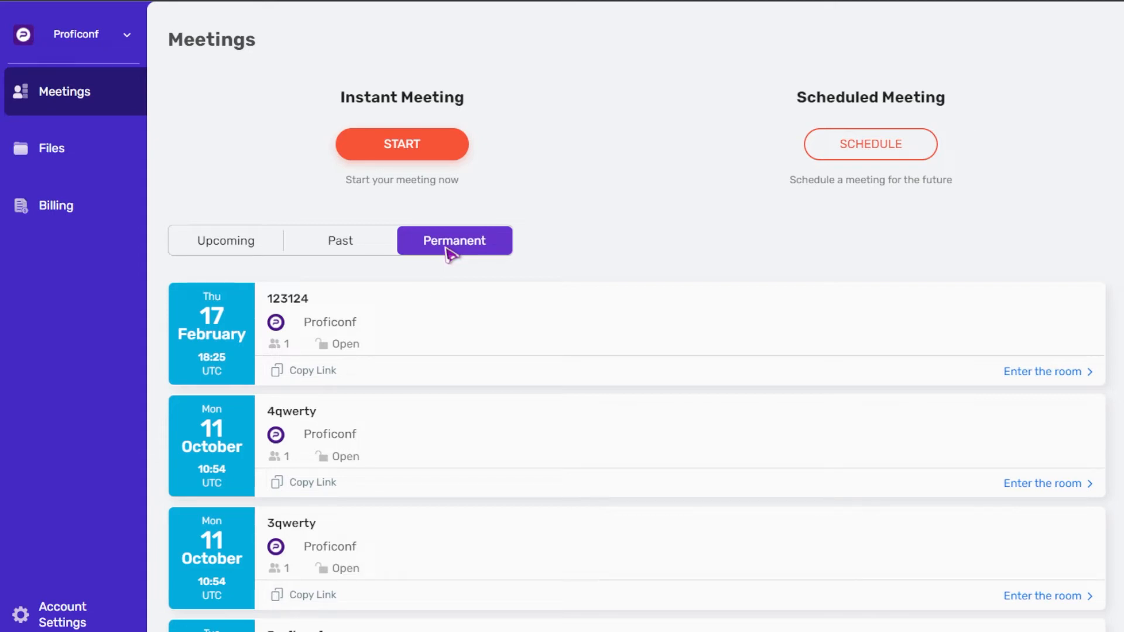
# Step: Start an instant meeting and open its form for inviting participants by email
pyautogui.click(418, 158)
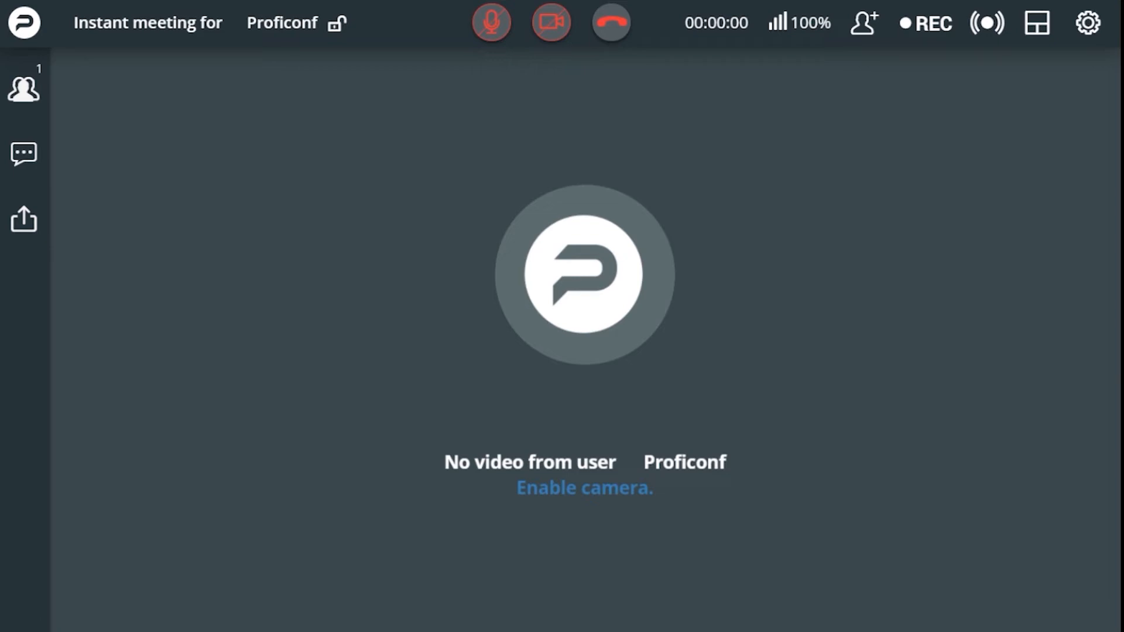
pyautogui.click(865, 27)
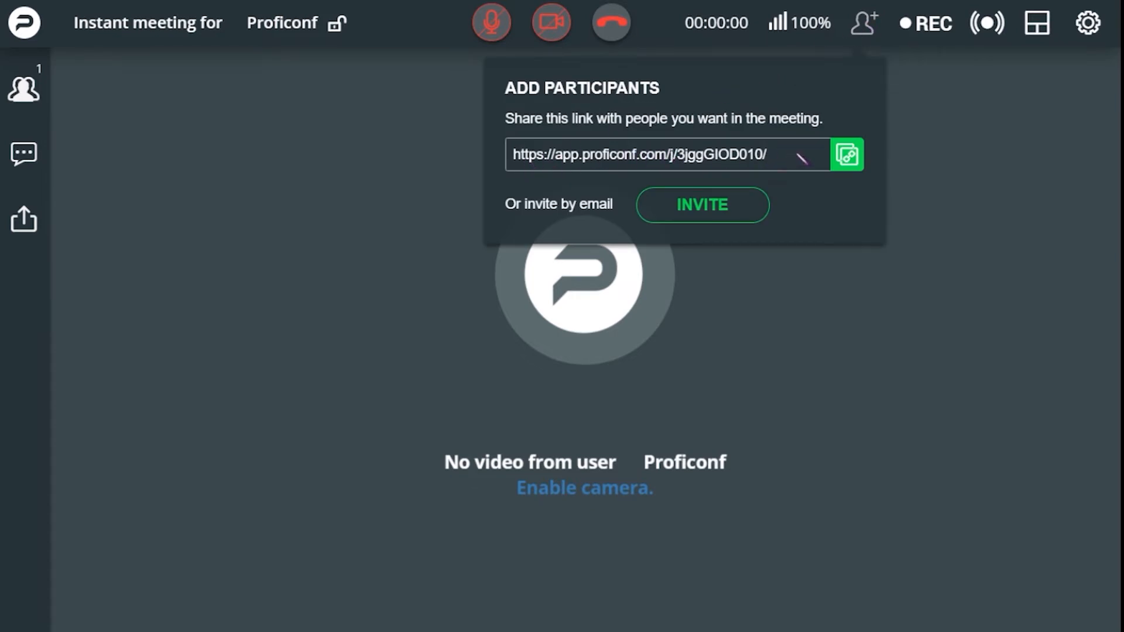
pyautogui.click(701, 215)
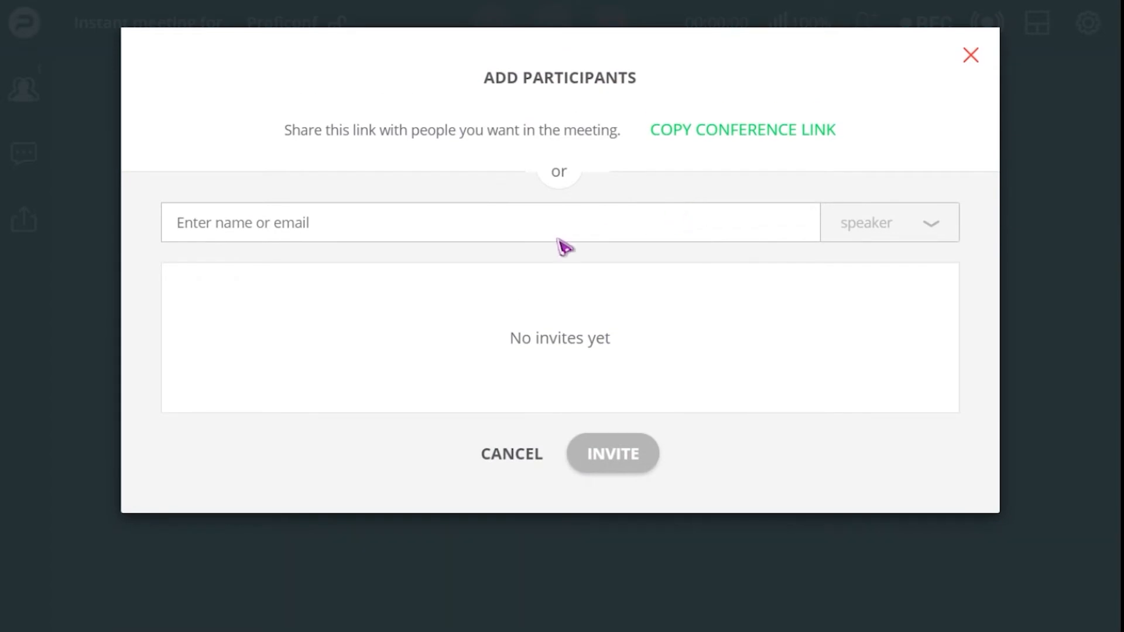
# Step: Add an invitee by email, set their role to Viewer, and close the invitation form without sending
pyautogui.click(245, 238)
pyautogui.hotkey('ctrl', 'v')
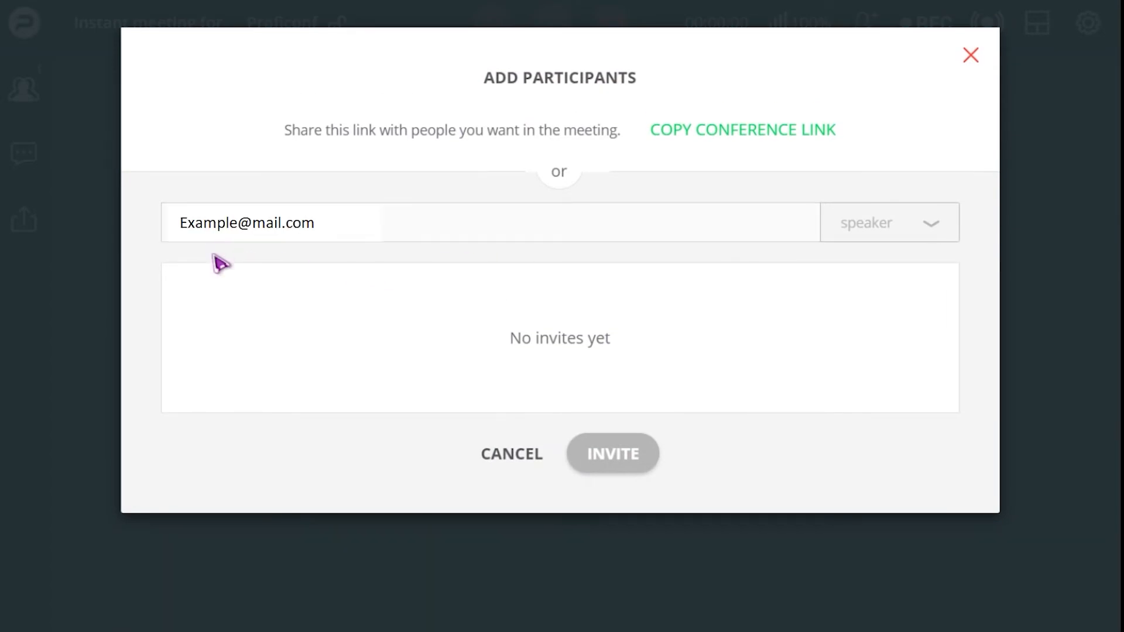
pyautogui.click(217, 265)
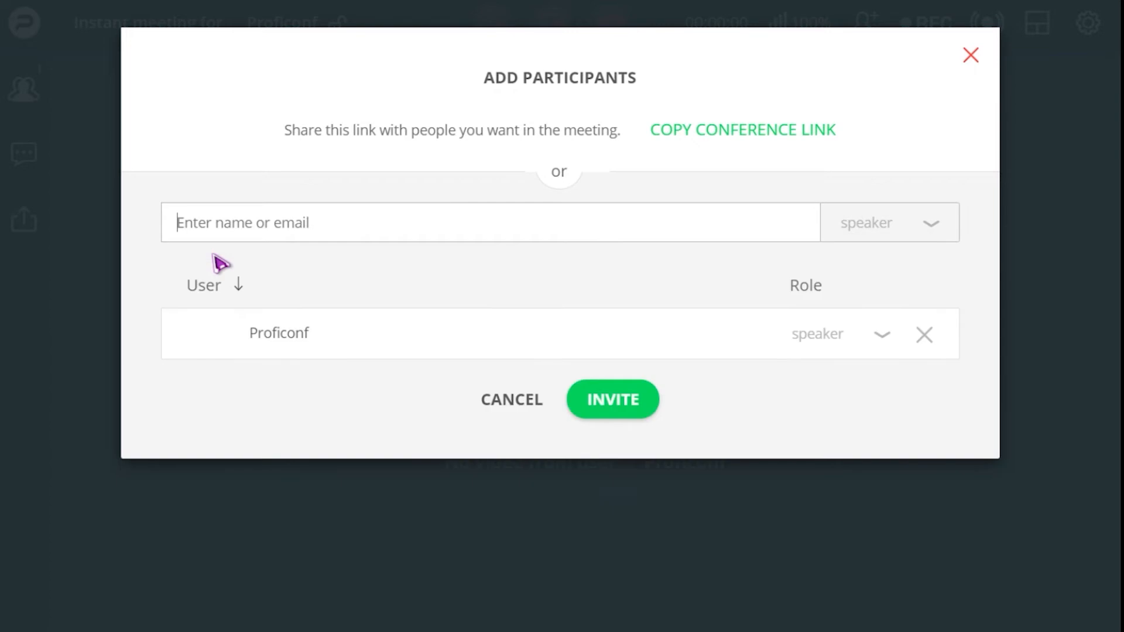
pyautogui.click(878, 340)
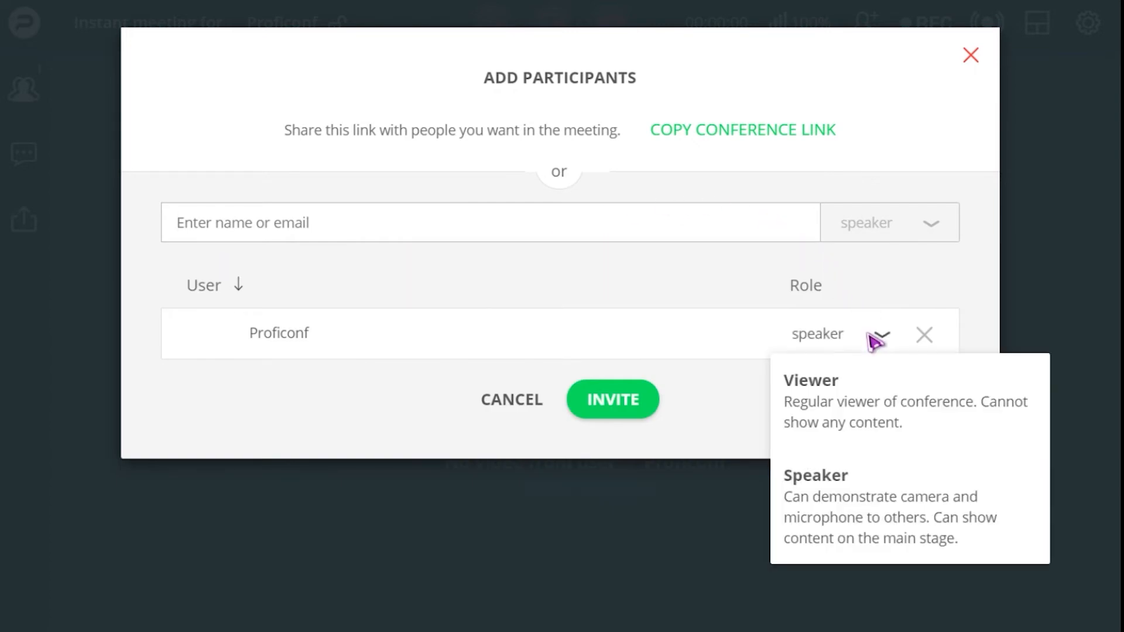
pyautogui.click(877, 424)
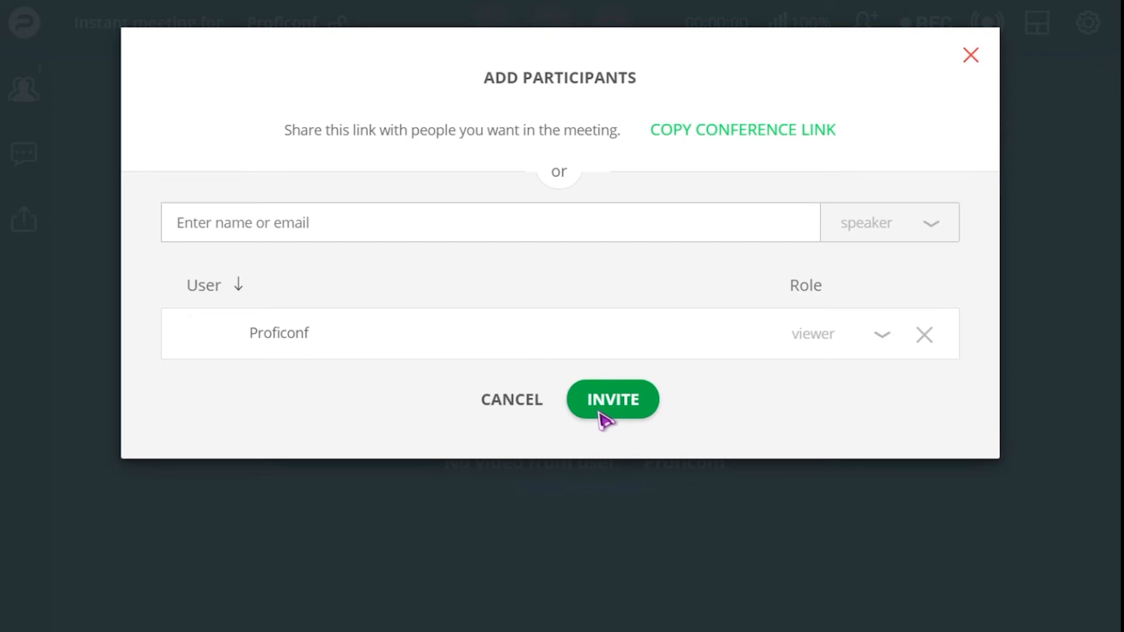
pyautogui.click(973, 56)
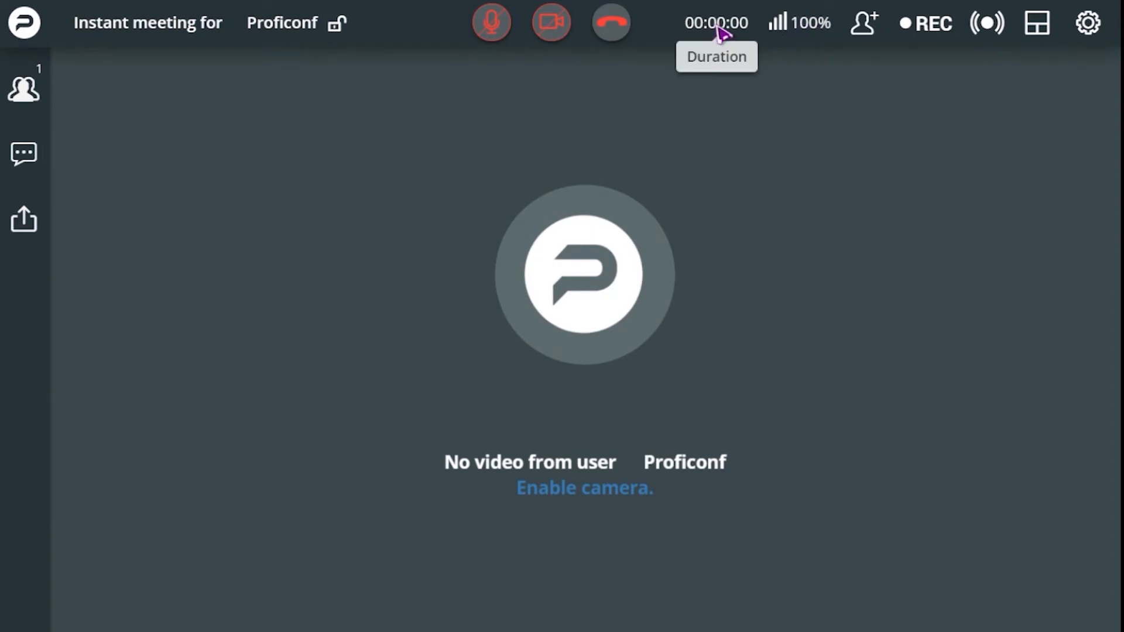
# Step: Turn off participants' thumbnails in the recording options, trying Show chat and Show only my video but leaving both off
pyautogui.click(937, 25)
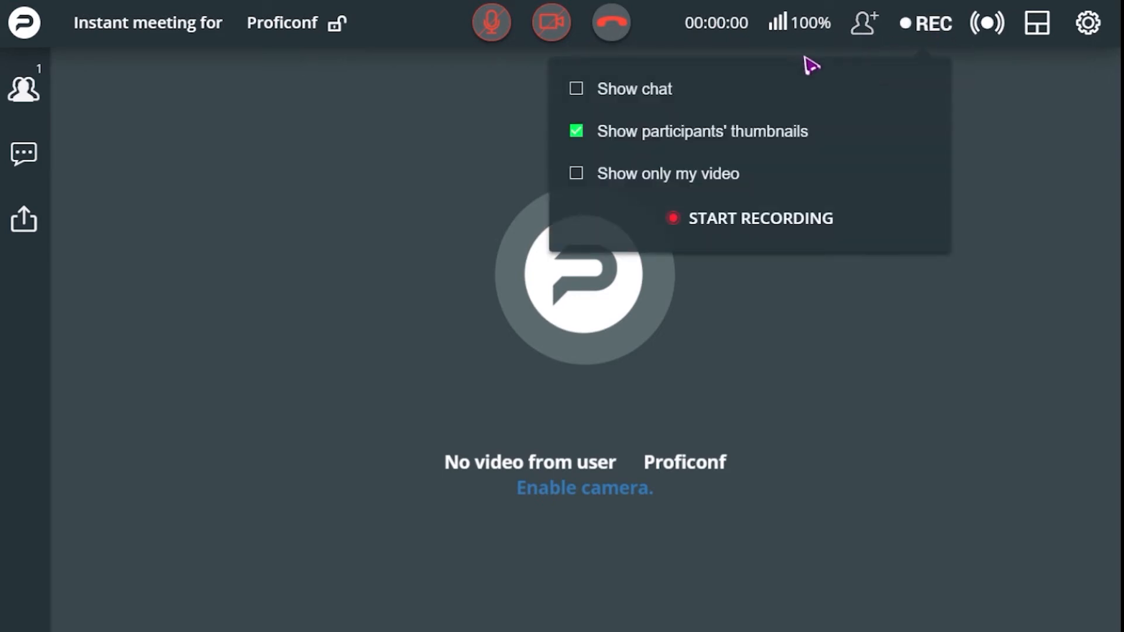
pyautogui.click(590, 92)
pyautogui.click(591, 91)
pyautogui.click(591, 141)
pyautogui.click(591, 185)
pyautogui.click(591, 186)
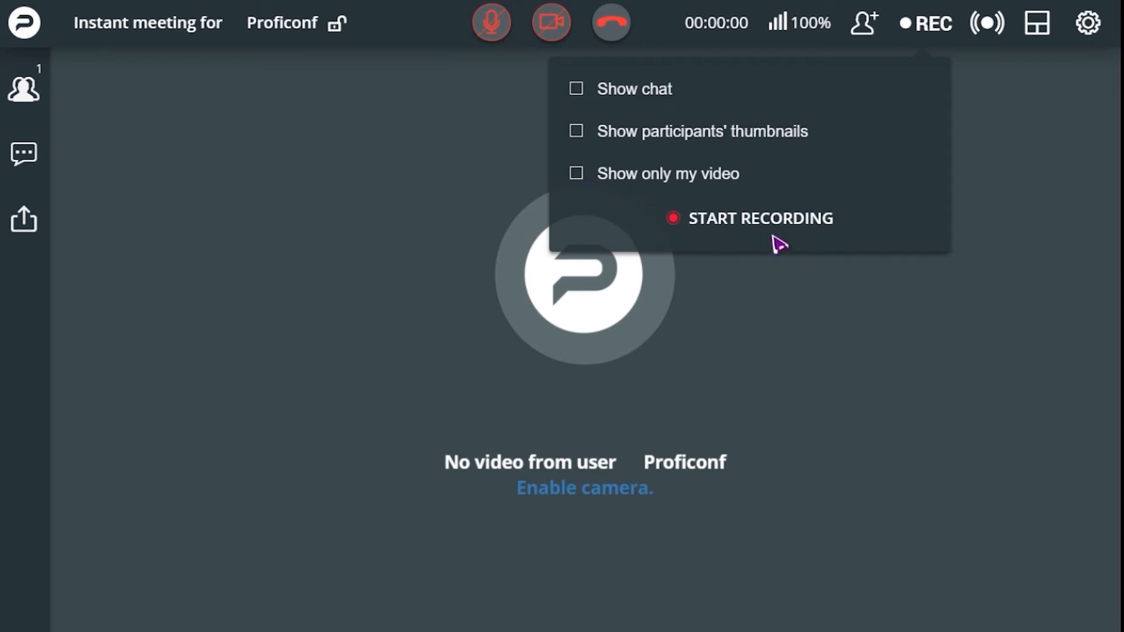
pyautogui.click(937, 26)
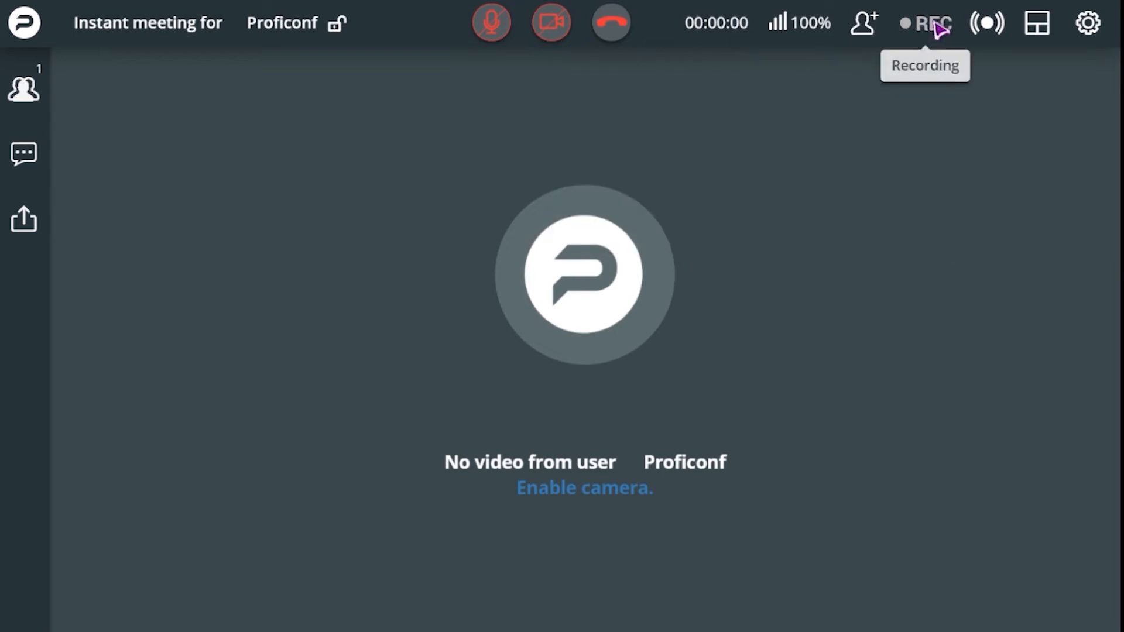
# Step: Look over the meeting's streaming options and its display modes, closing each again
pyautogui.click(997, 28)
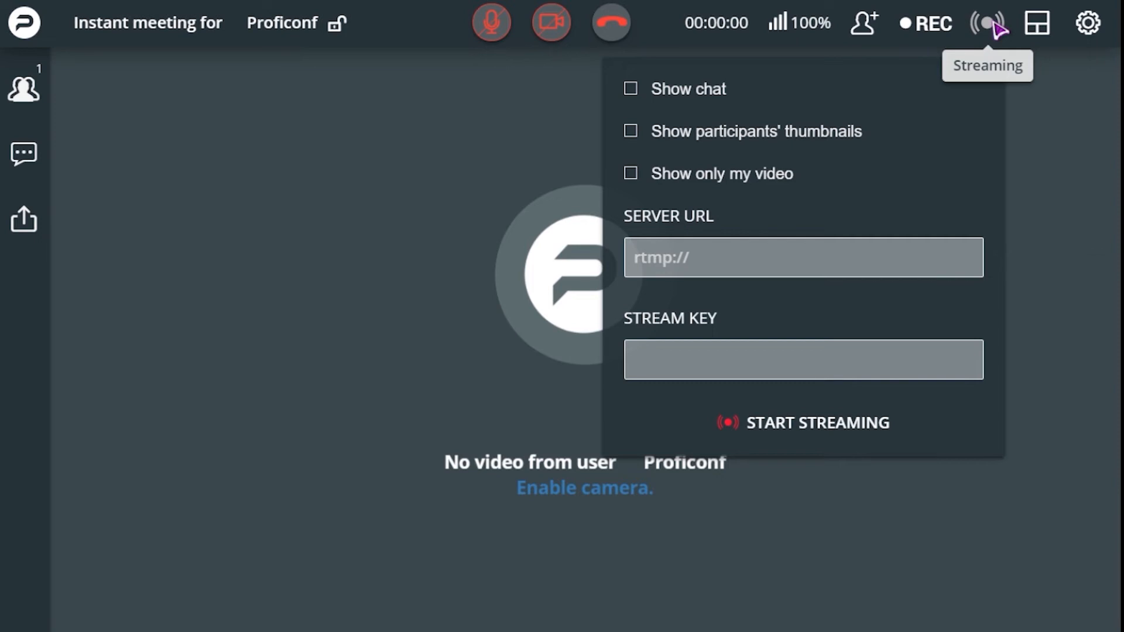
pyautogui.click(996, 26)
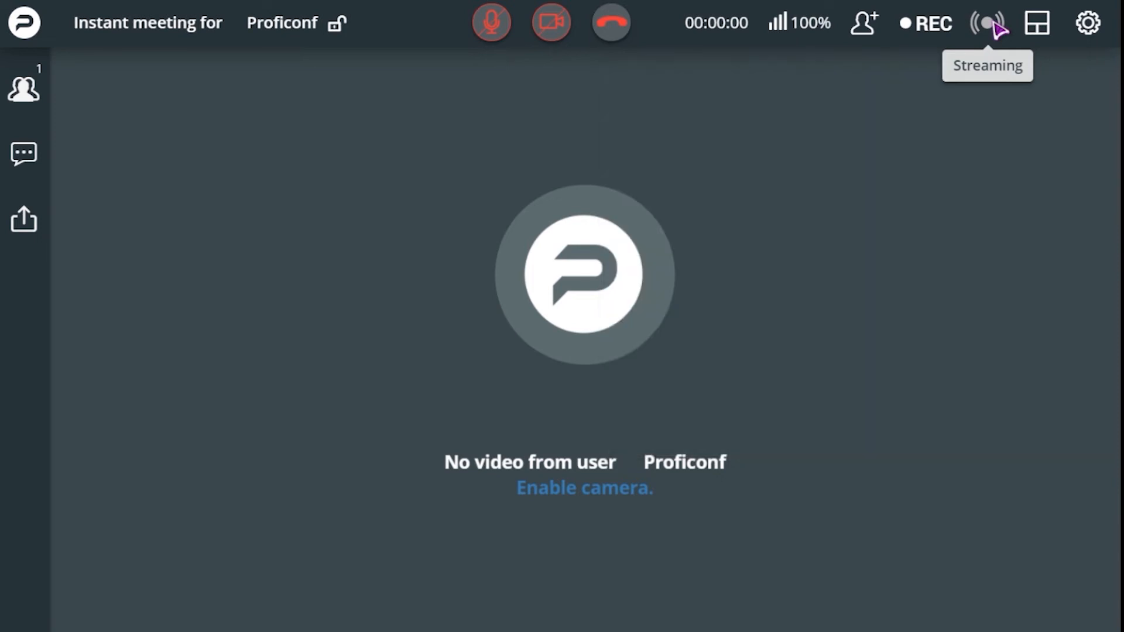
pyautogui.click(1041, 32)
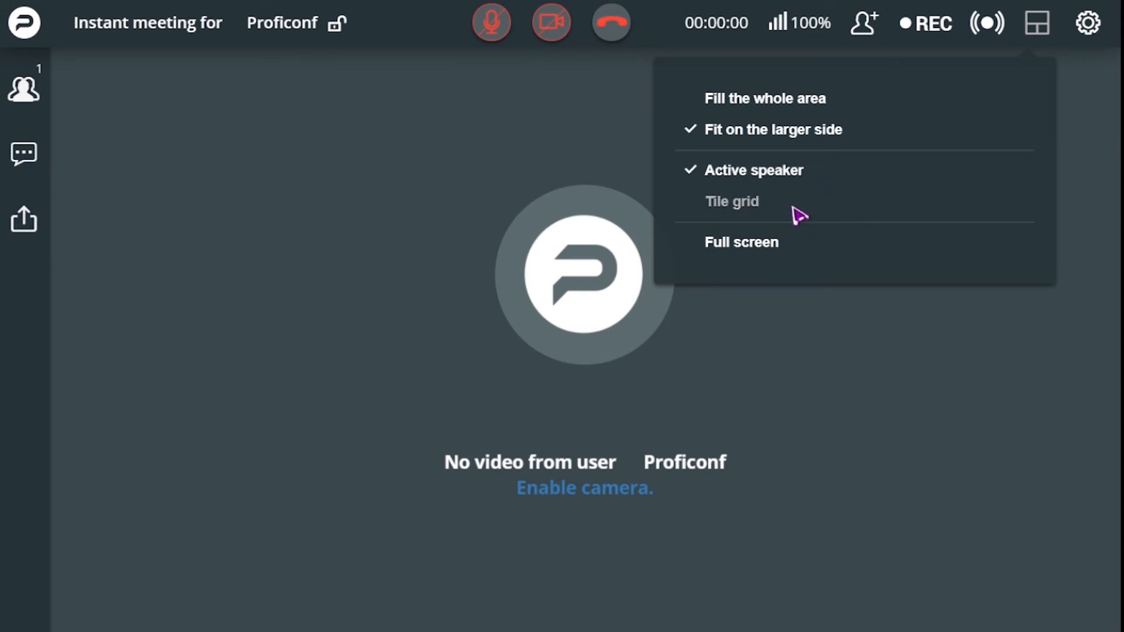
pyautogui.click(1037, 28)
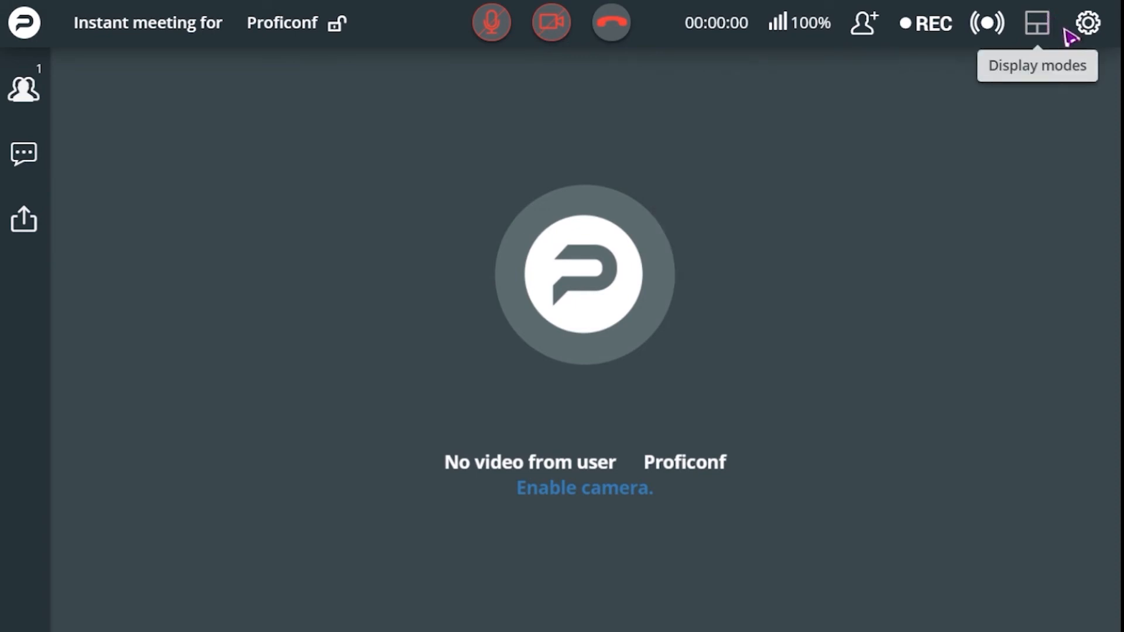
# Step: Review the Audio and Video, Sharing, Participation and Advanced sections of the meeting settings, and close the settings
pyautogui.click(1092, 33)
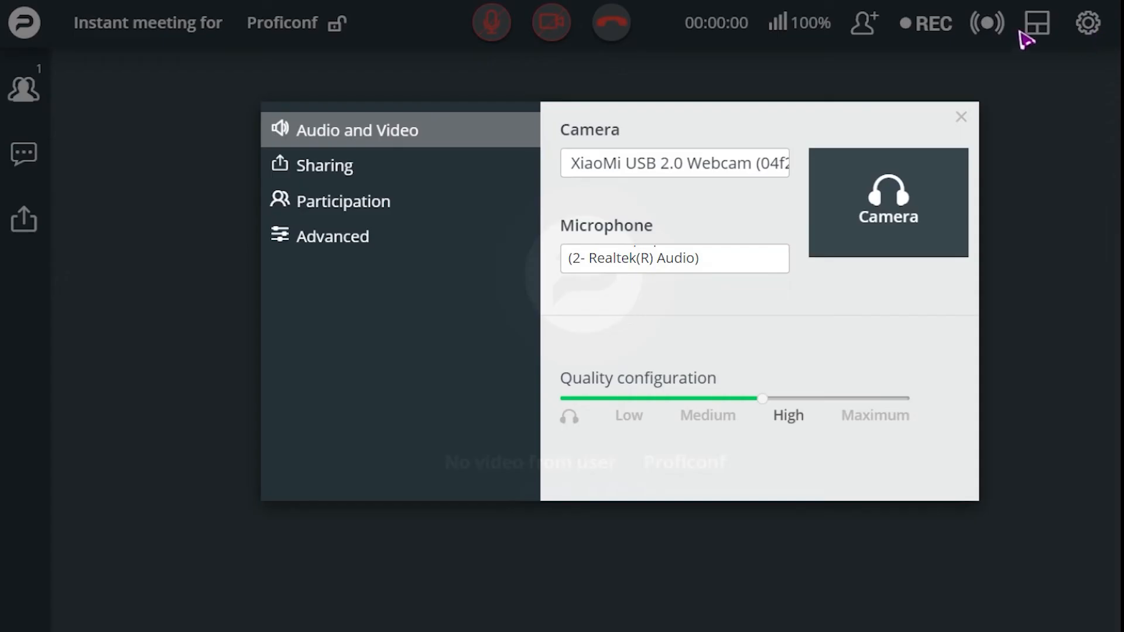
pyautogui.click(339, 177)
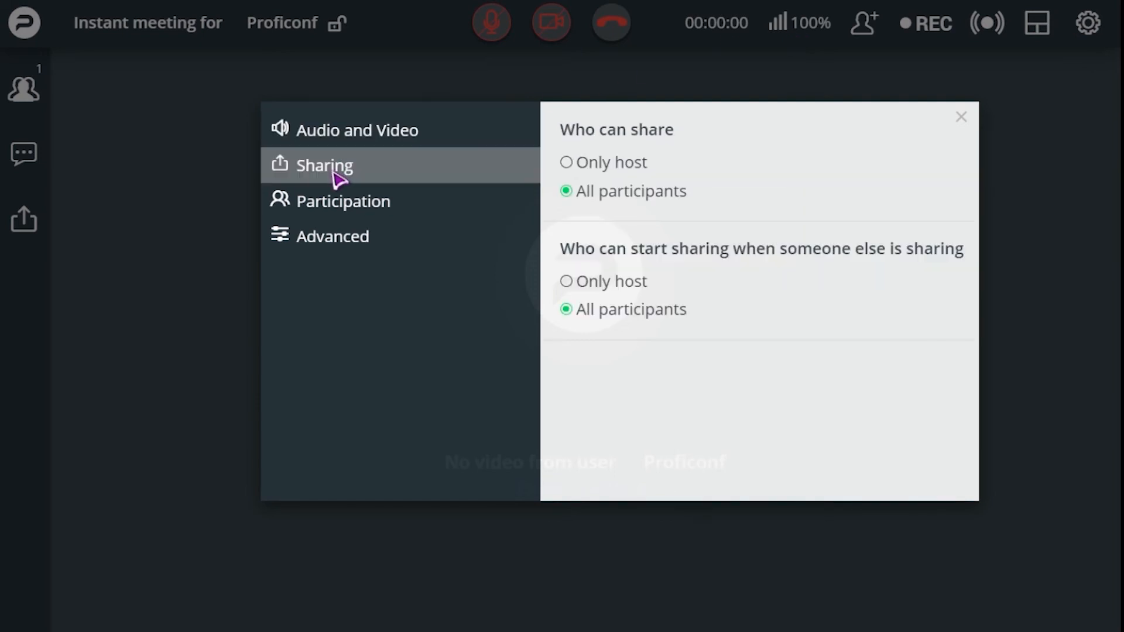
pyautogui.click(342, 215)
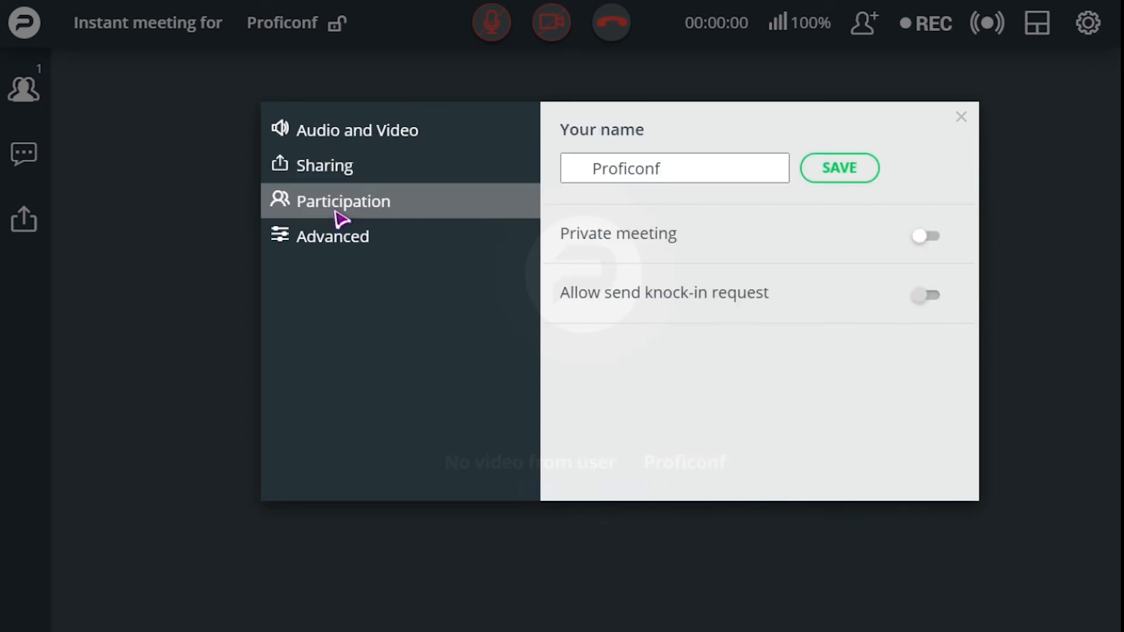
pyautogui.click(346, 245)
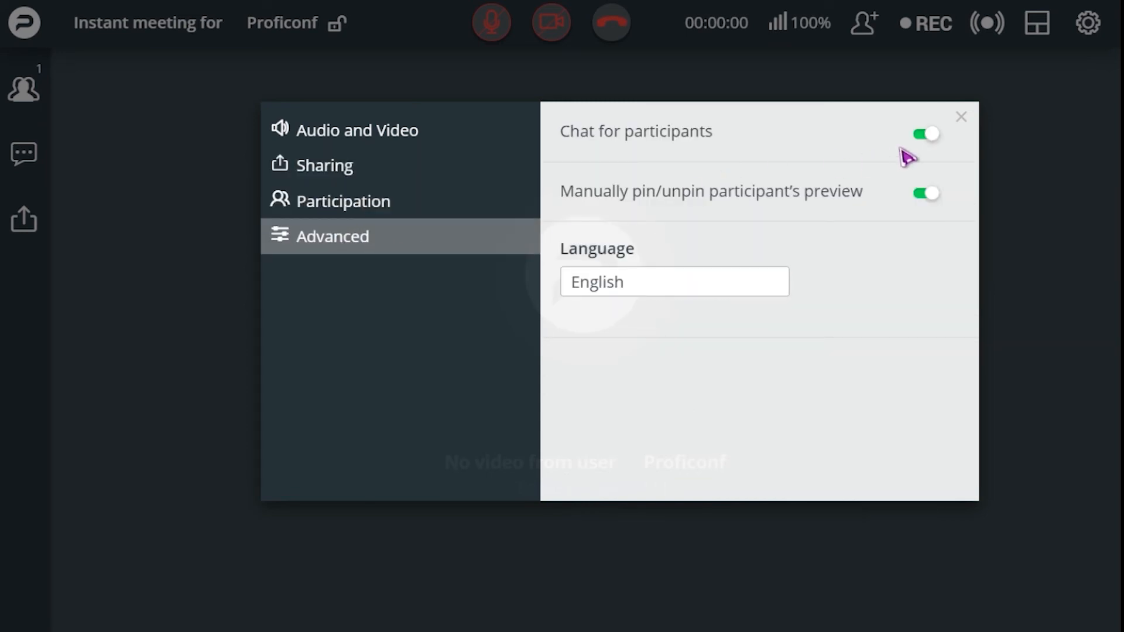
pyautogui.click(961, 120)
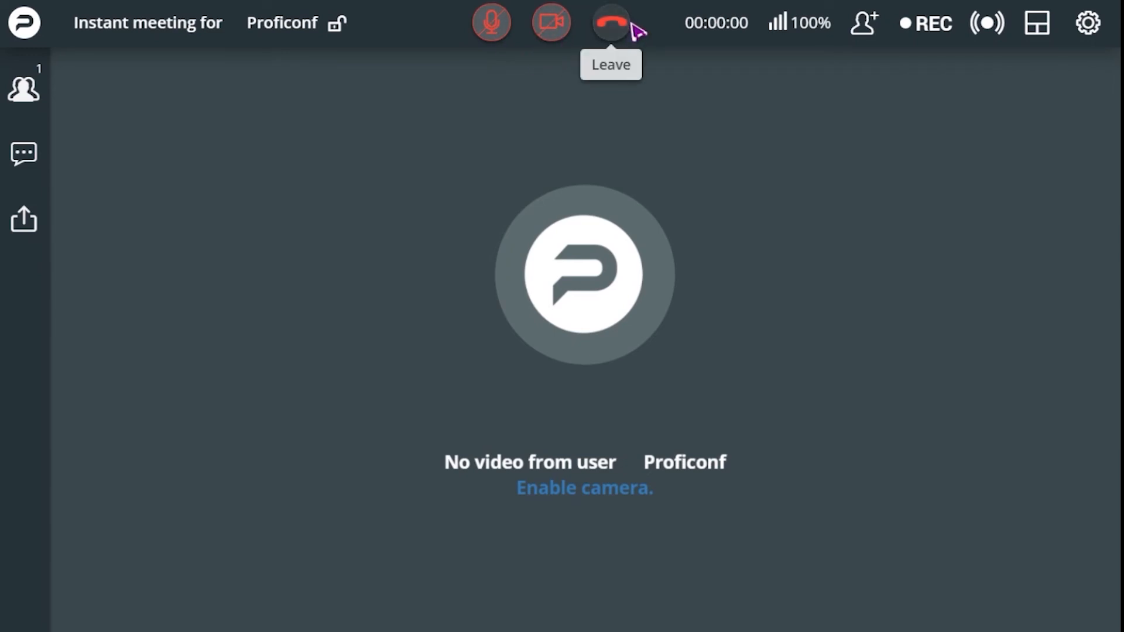
# Step: Try private access for the meeting and switch it back to open access
pyautogui.moveTo(341, 35)
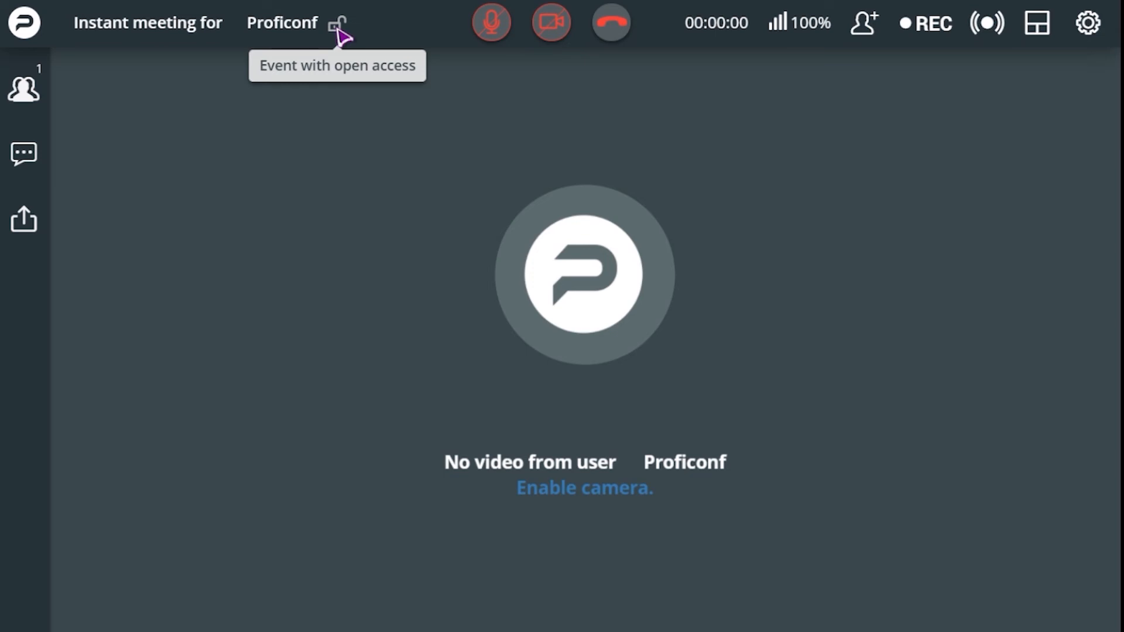
pyautogui.click(338, 29)
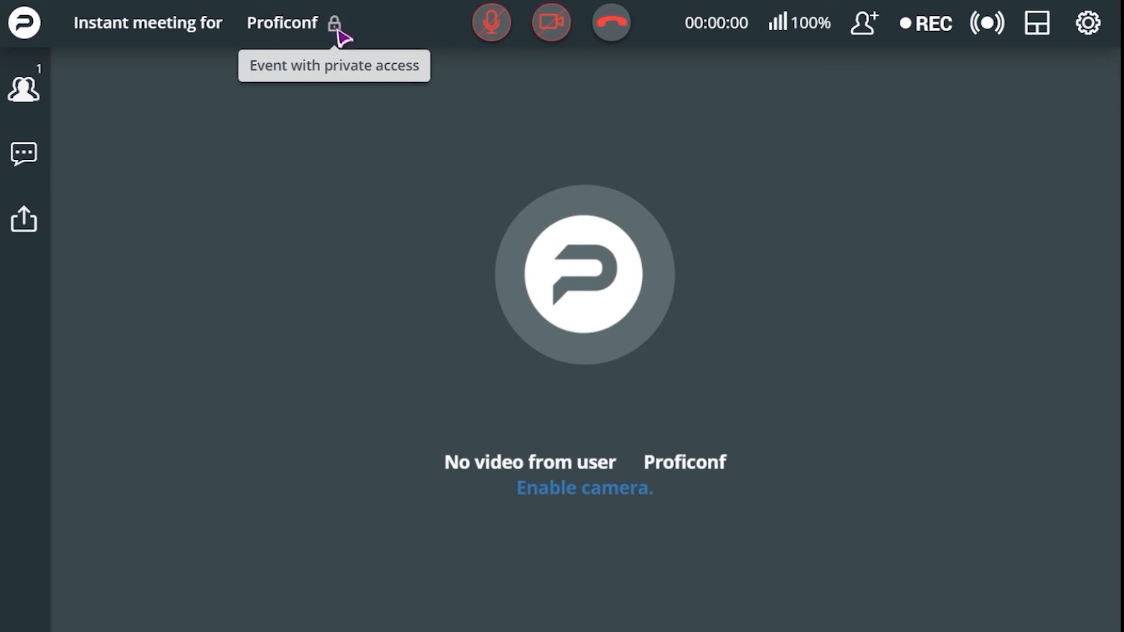
pyautogui.click(339, 33)
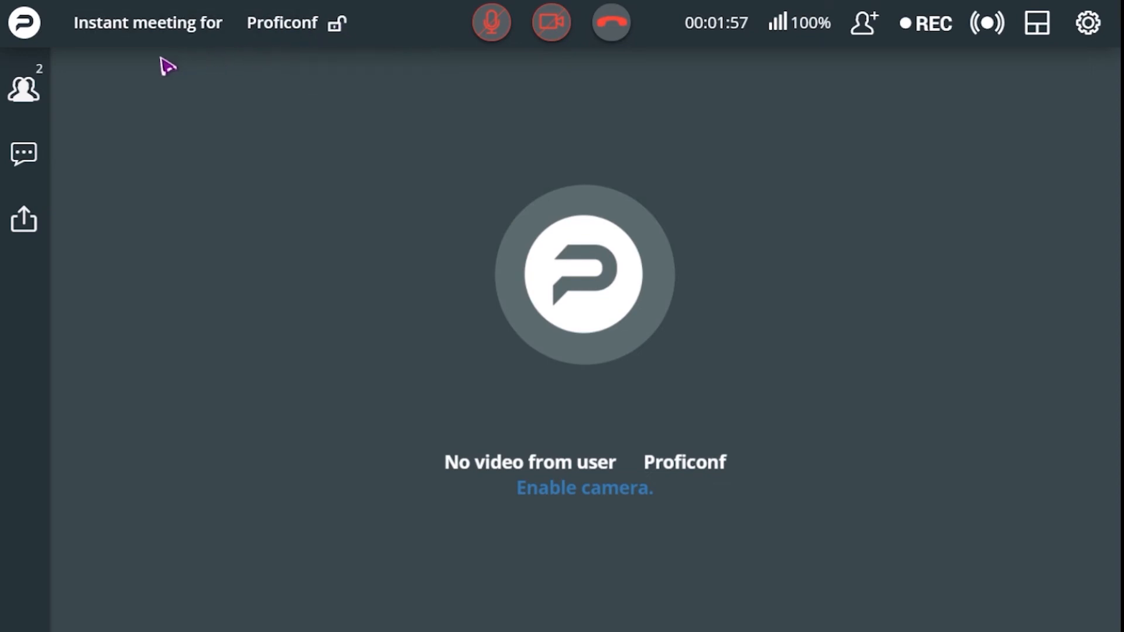
# Step: Show the participants list and the actions available for the second speaker
pyautogui.click(23, 89)
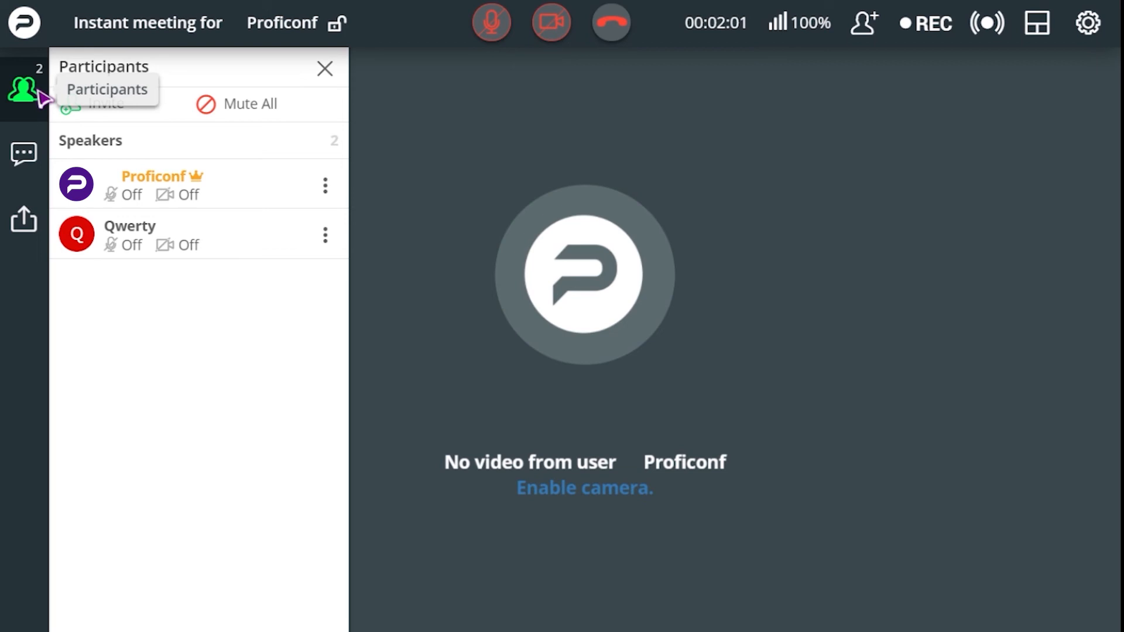
pyautogui.click(325, 237)
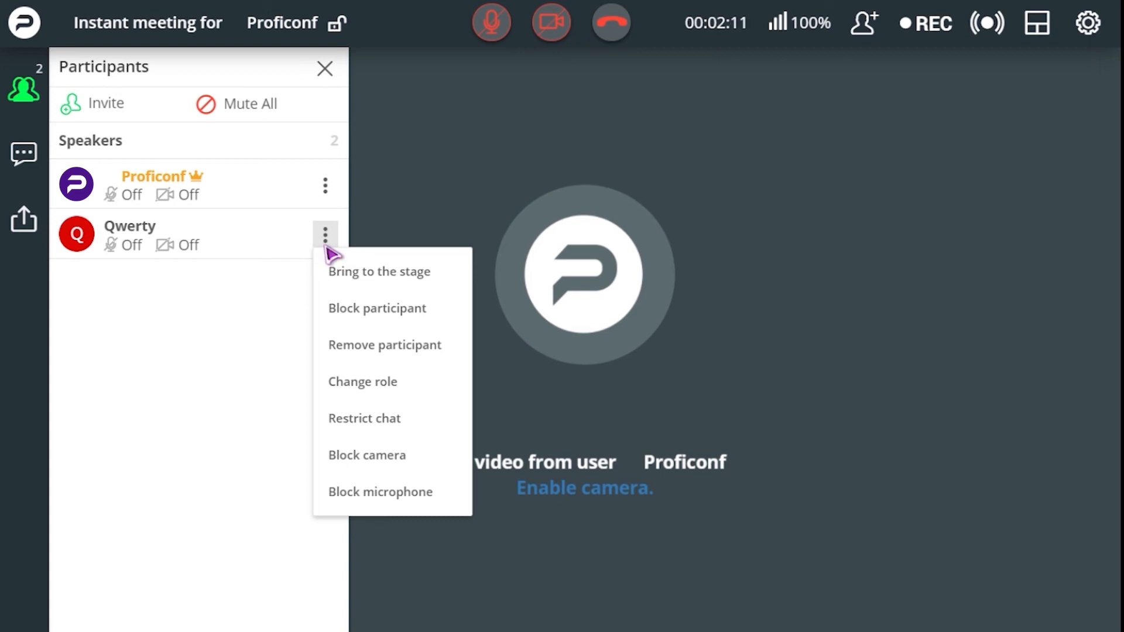
# Step: View the meeting chat and the content sharing choices, closing the chat to leave only the sharing choices
pyautogui.click(29, 154)
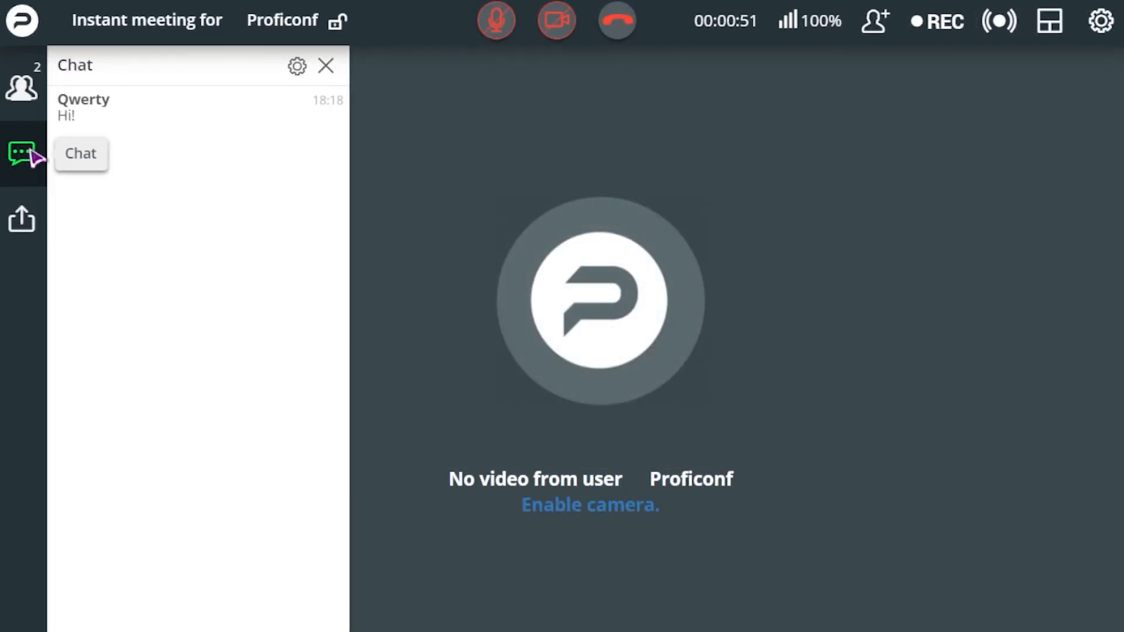
pyautogui.click(37, 208)
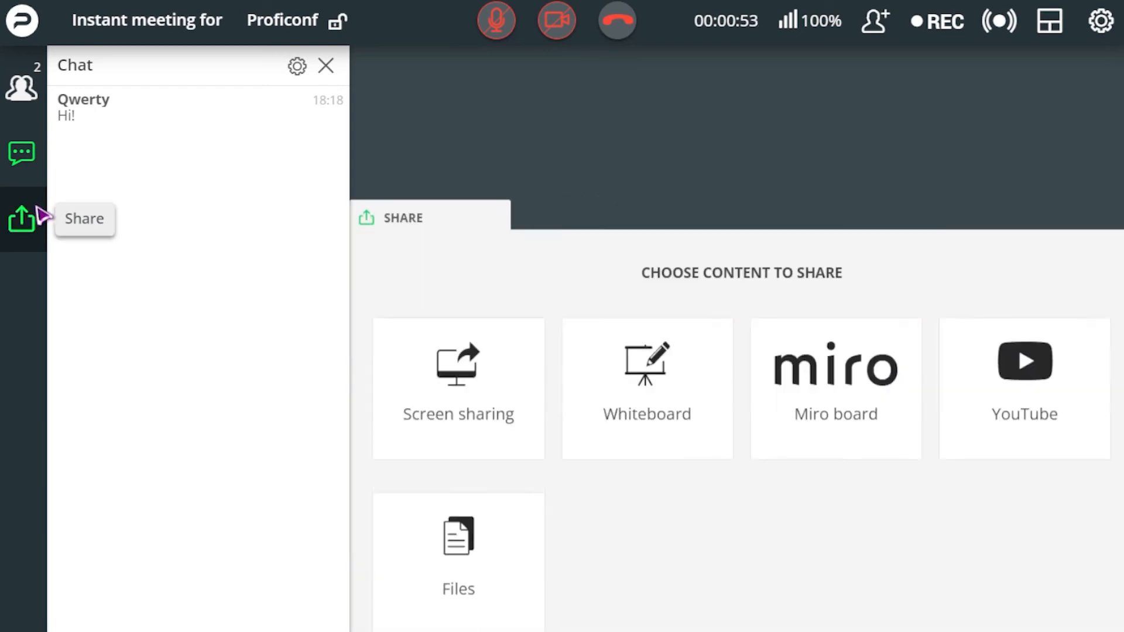
pyautogui.click(324, 66)
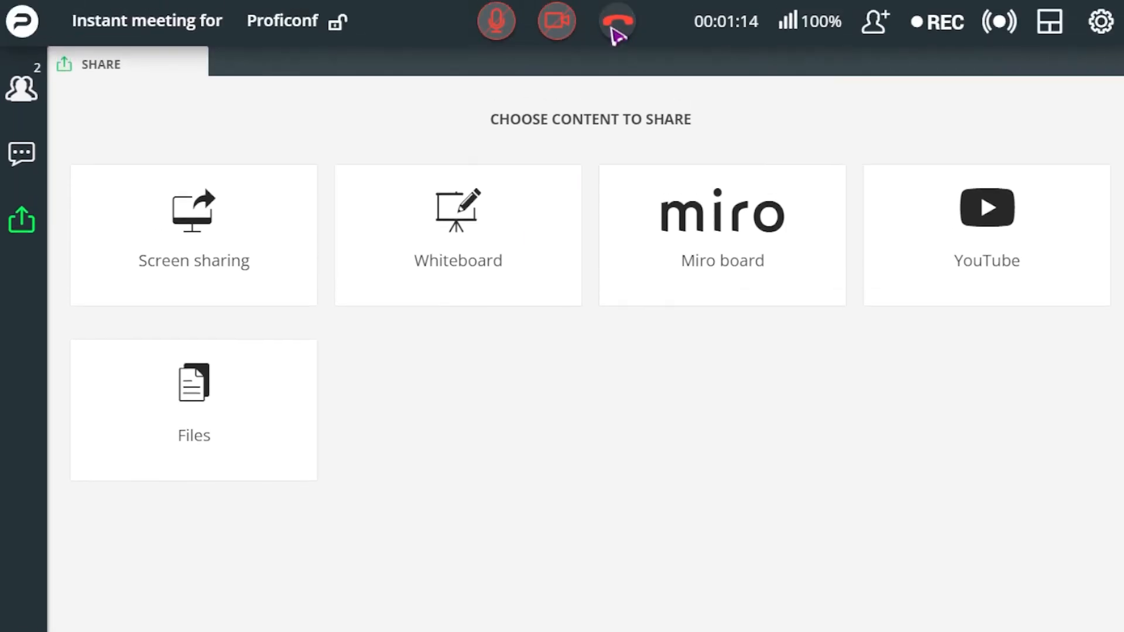
# Step: Leave the instant meeting with the option to stop the meeting after exit enabled
pyautogui.click(616, 23)
pyautogui.click(454, 373)
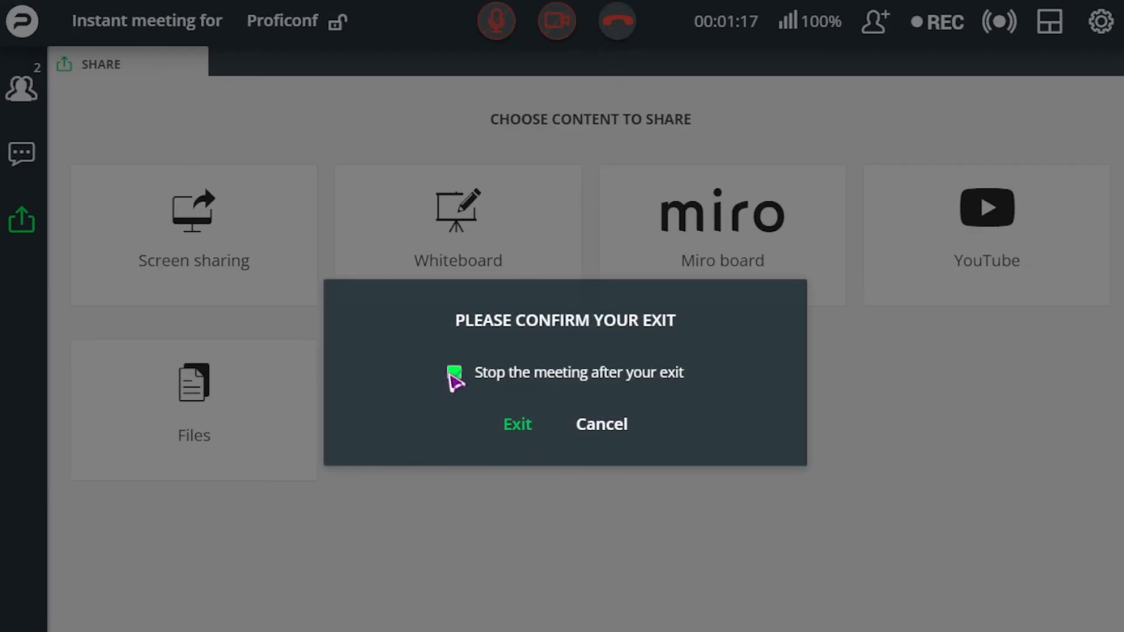
pyautogui.click(518, 423)
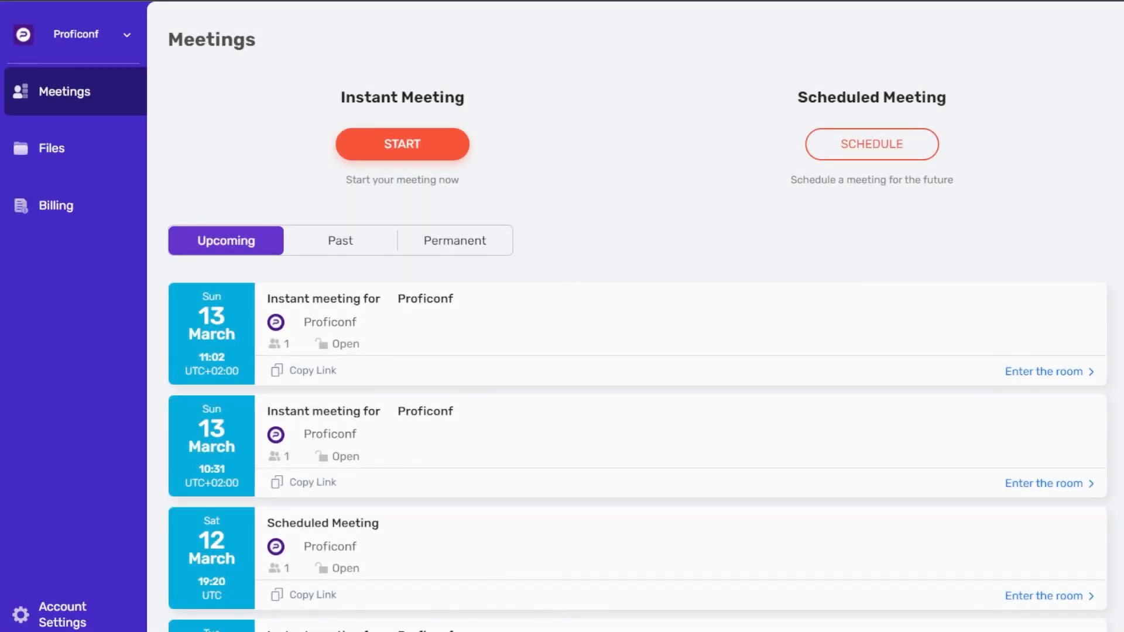
# Step: List the past meetings and examine the details of the 12 March 17:59 instant meeting
pyautogui.click(367, 253)
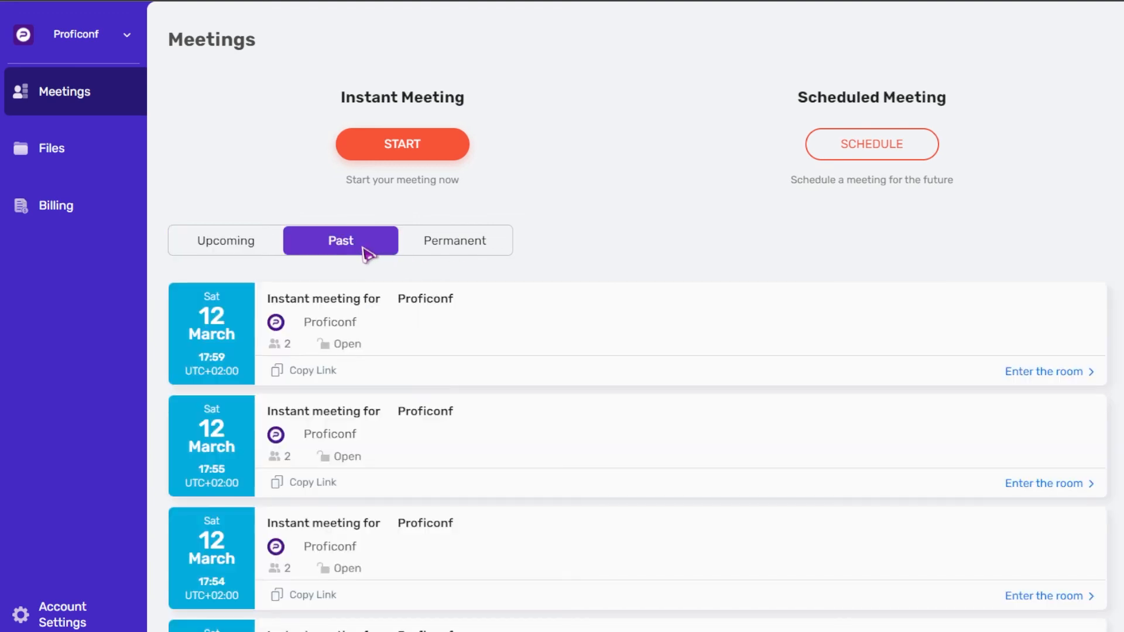
pyautogui.click(386, 300)
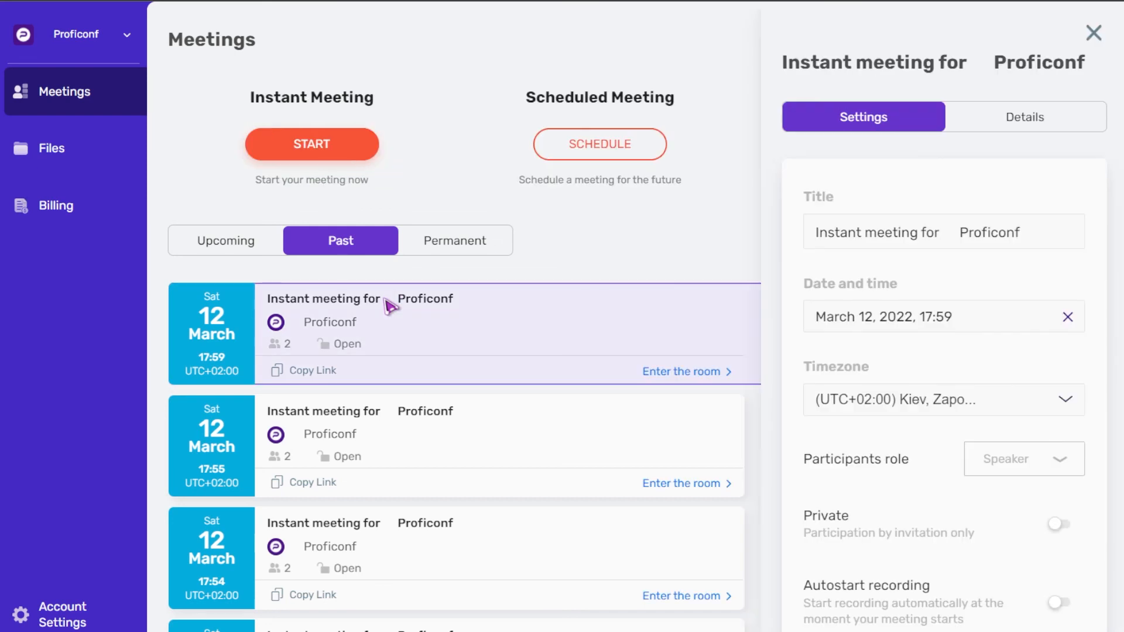
pyautogui.click(1052, 125)
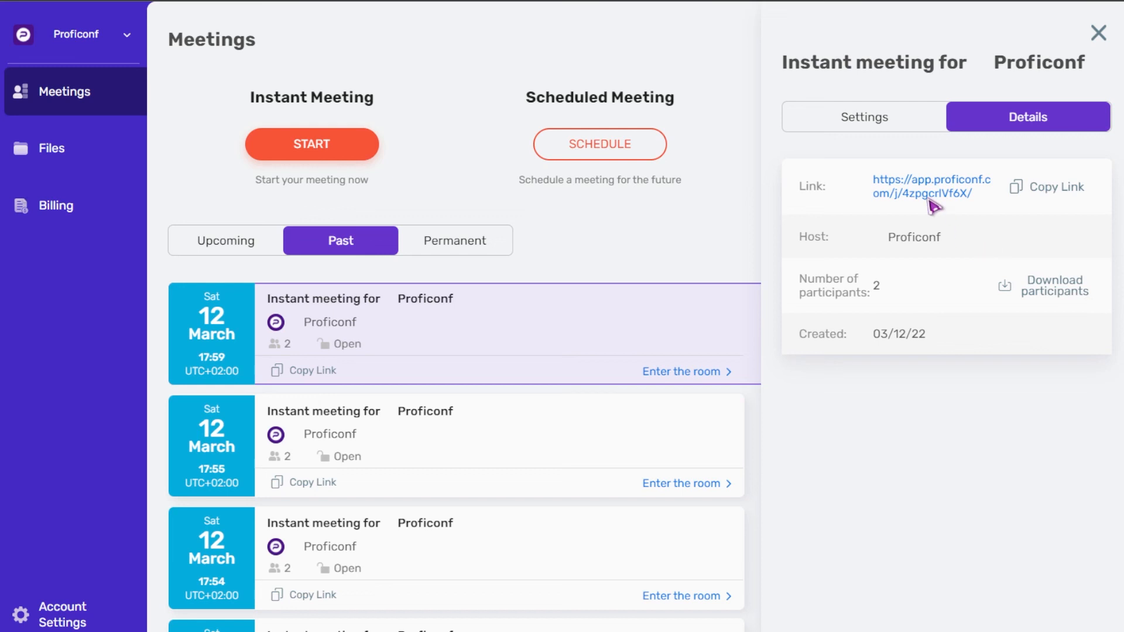
# Step: Start deleting the selected past meeting from its settings and cancel the deletion
pyautogui.click(891, 128)
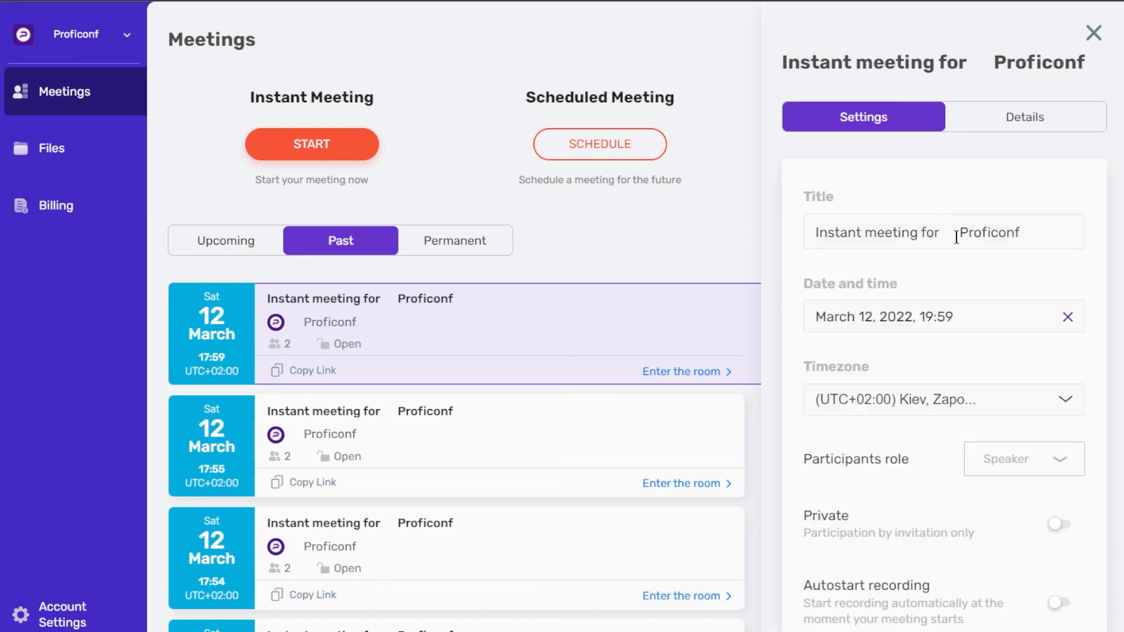
pyautogui.scroll(-3, 956, 237)
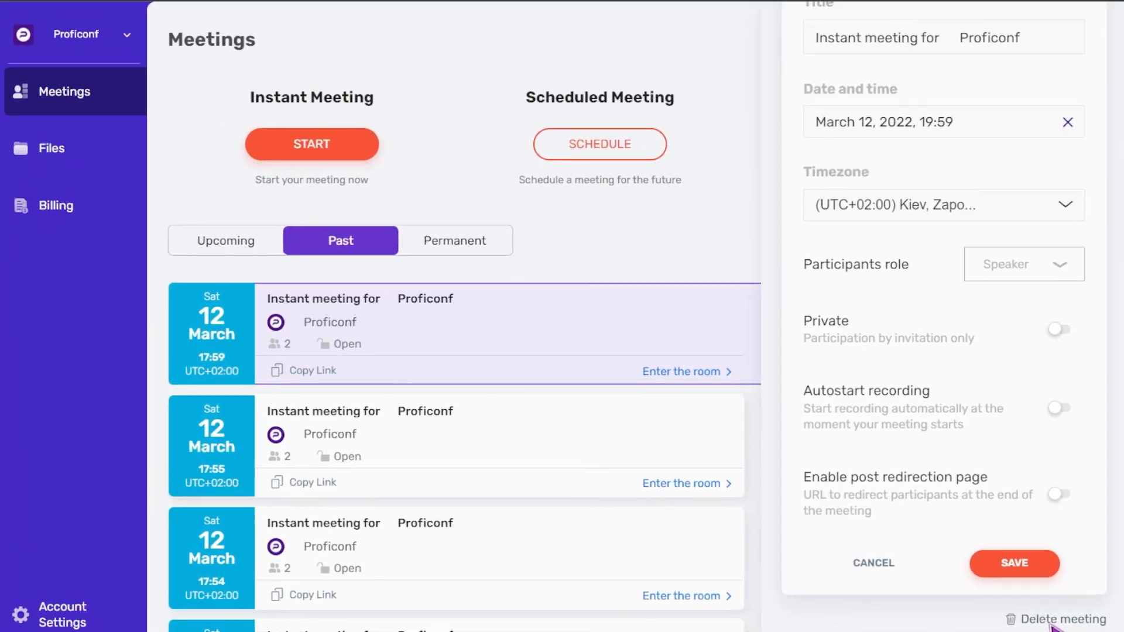
pyautogui.click(1051, 622)
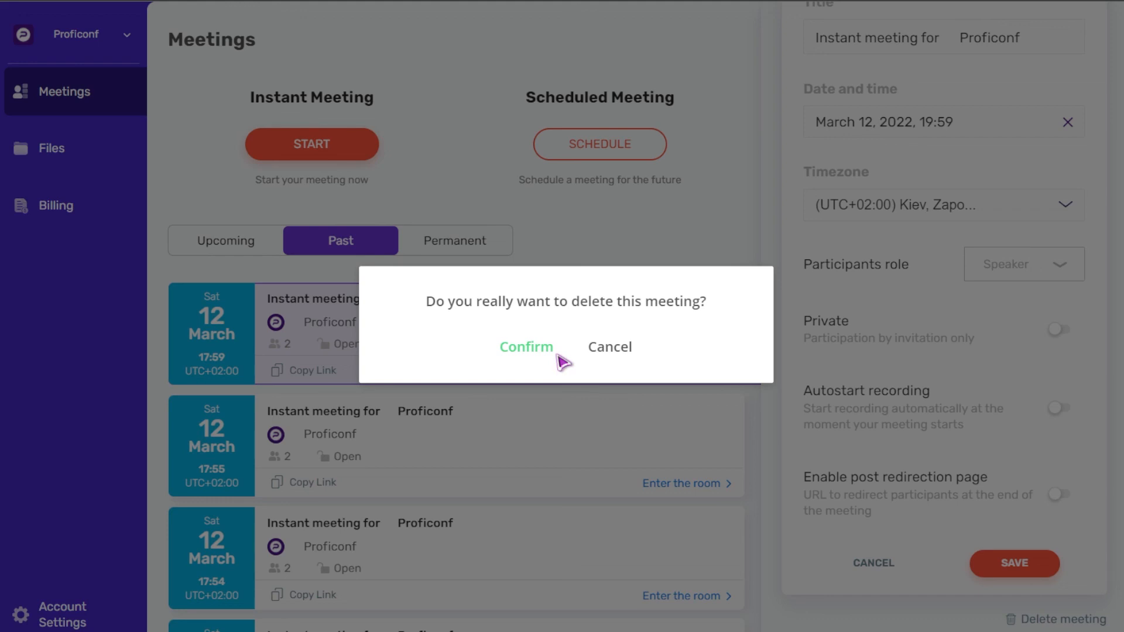
pyautogui.click(603, 351)
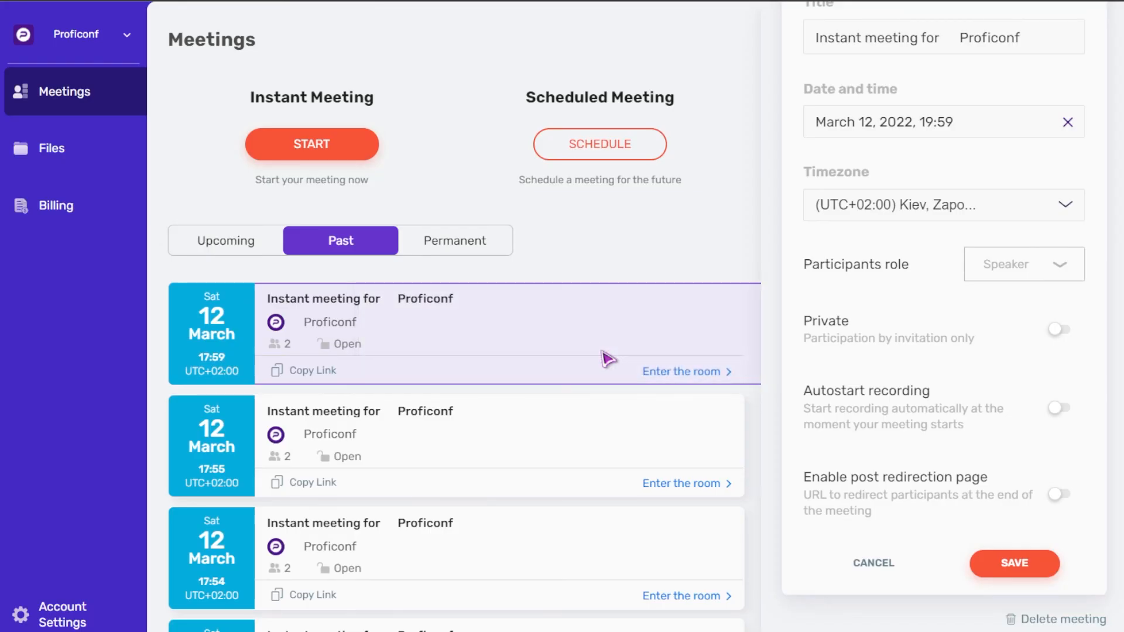